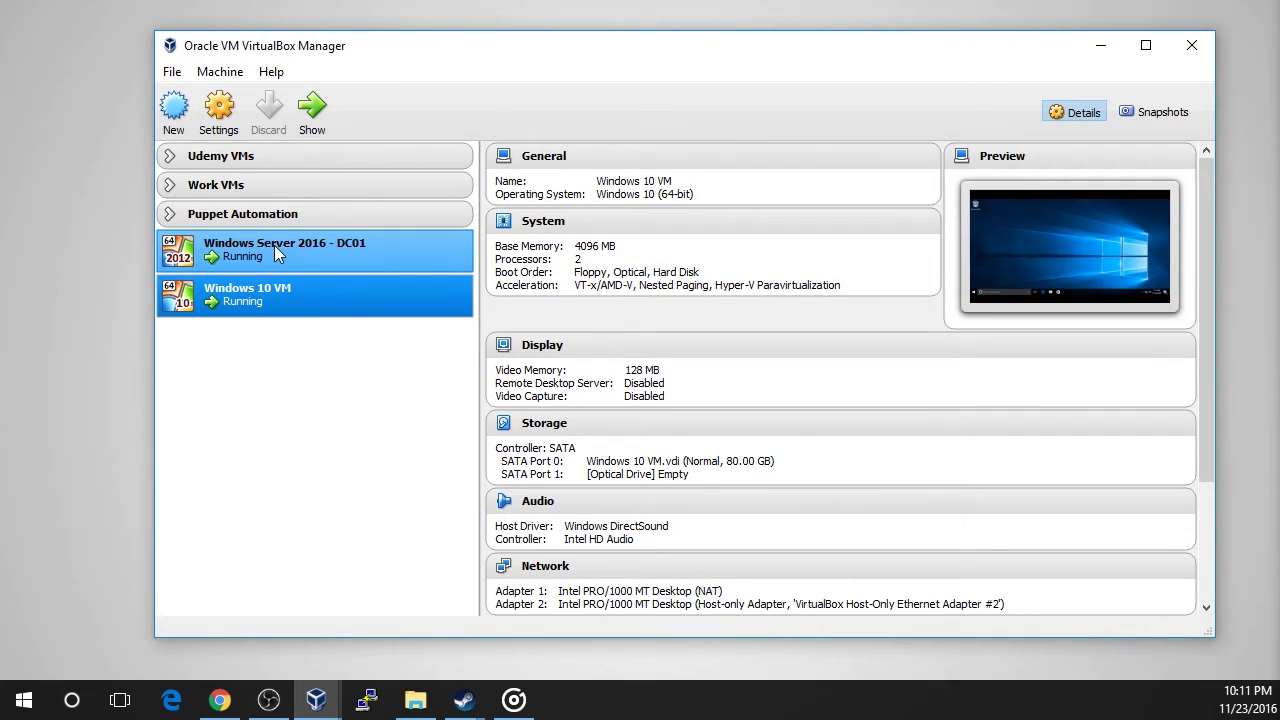
Bring the running Windows 10 VM up in its own window from the VirtualBox Manager list.
right_click(304, 293)
left_click(352, 406)
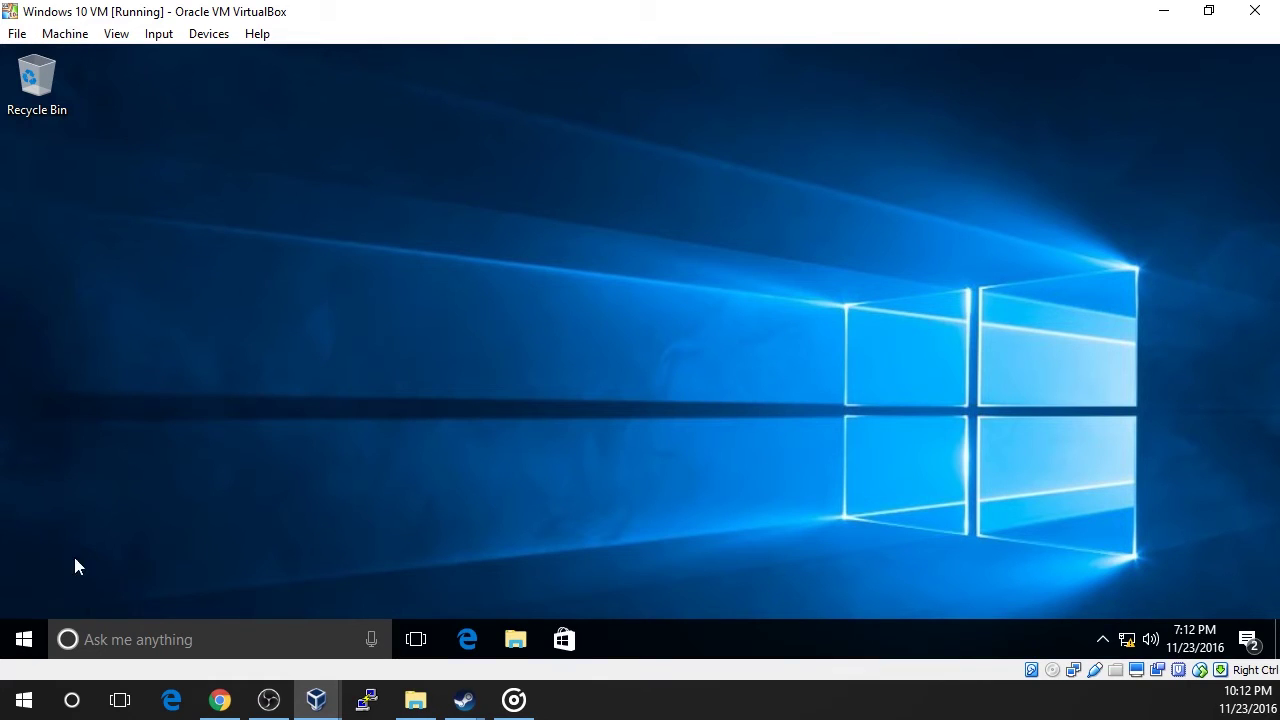
Open Command Prompt in the Windows 10 guest by searching Start for cmd.
left_click(18, 639)
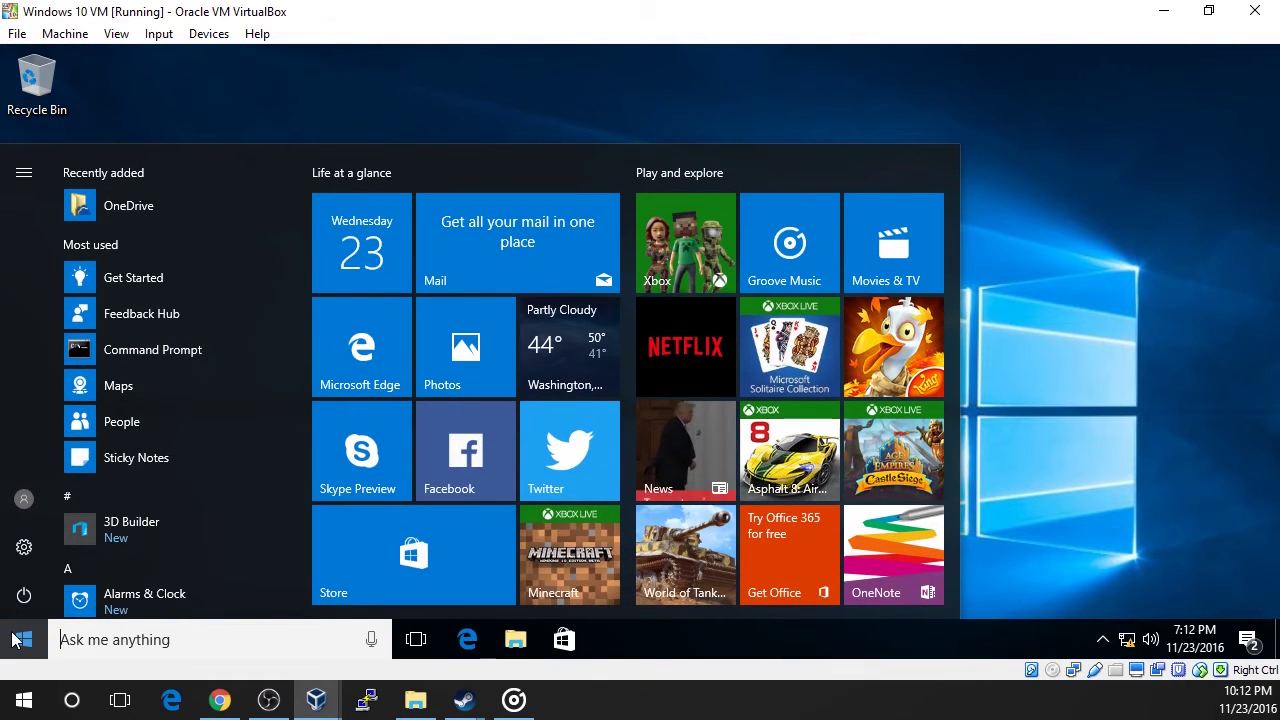
type("cmd")
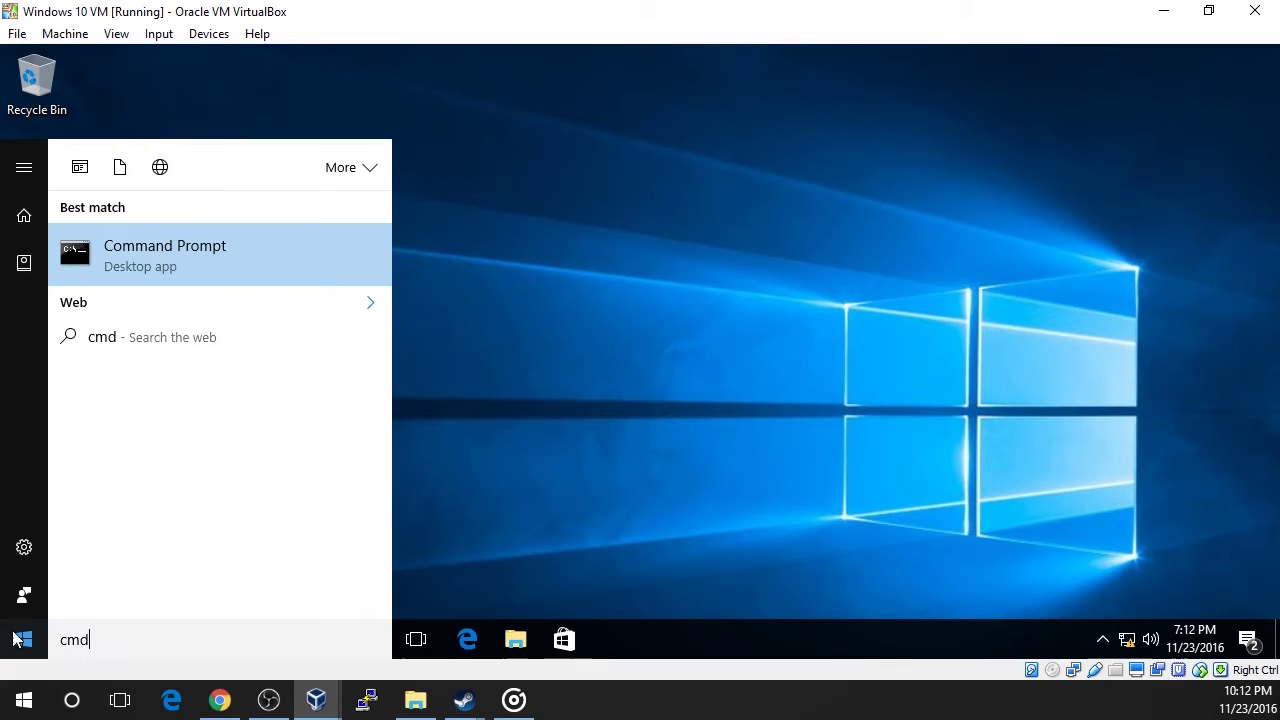
left_click(175, 250)
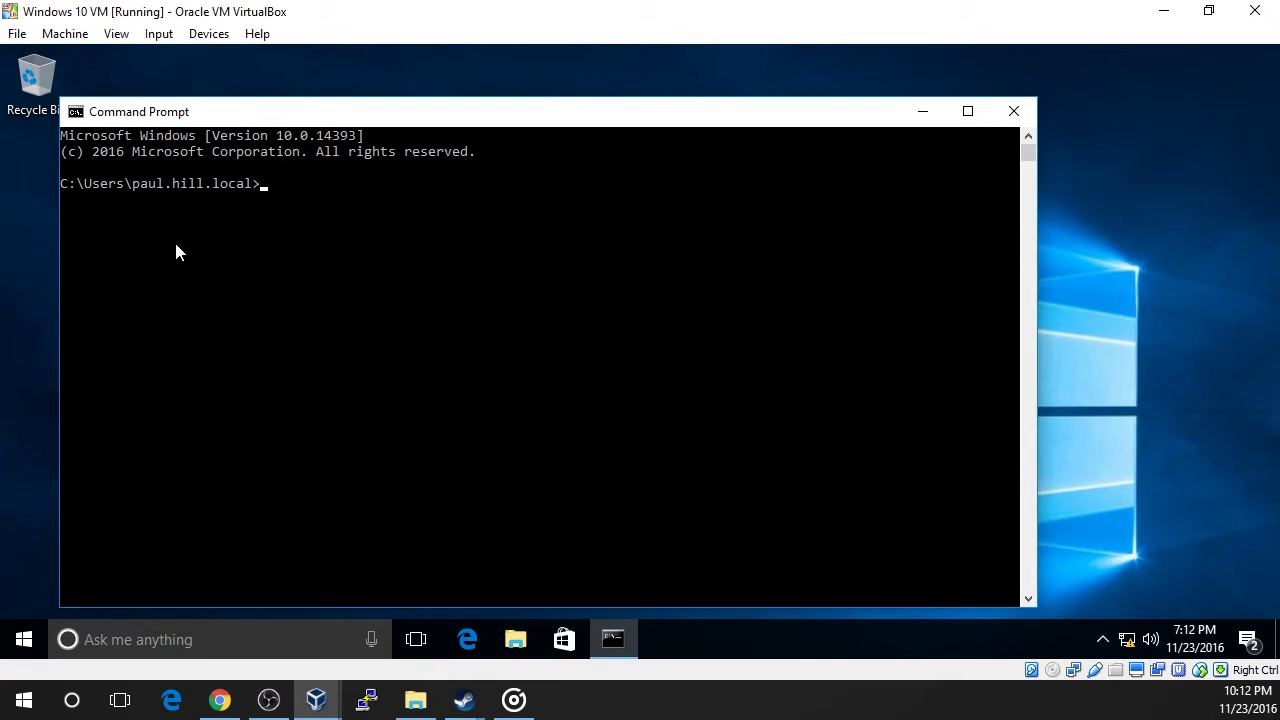
Run getmac and highlight the MAC addresses 08-00-27-65-A5-BC and 08-00-27-70-AB-B4.
type("getmac")
key("Return")
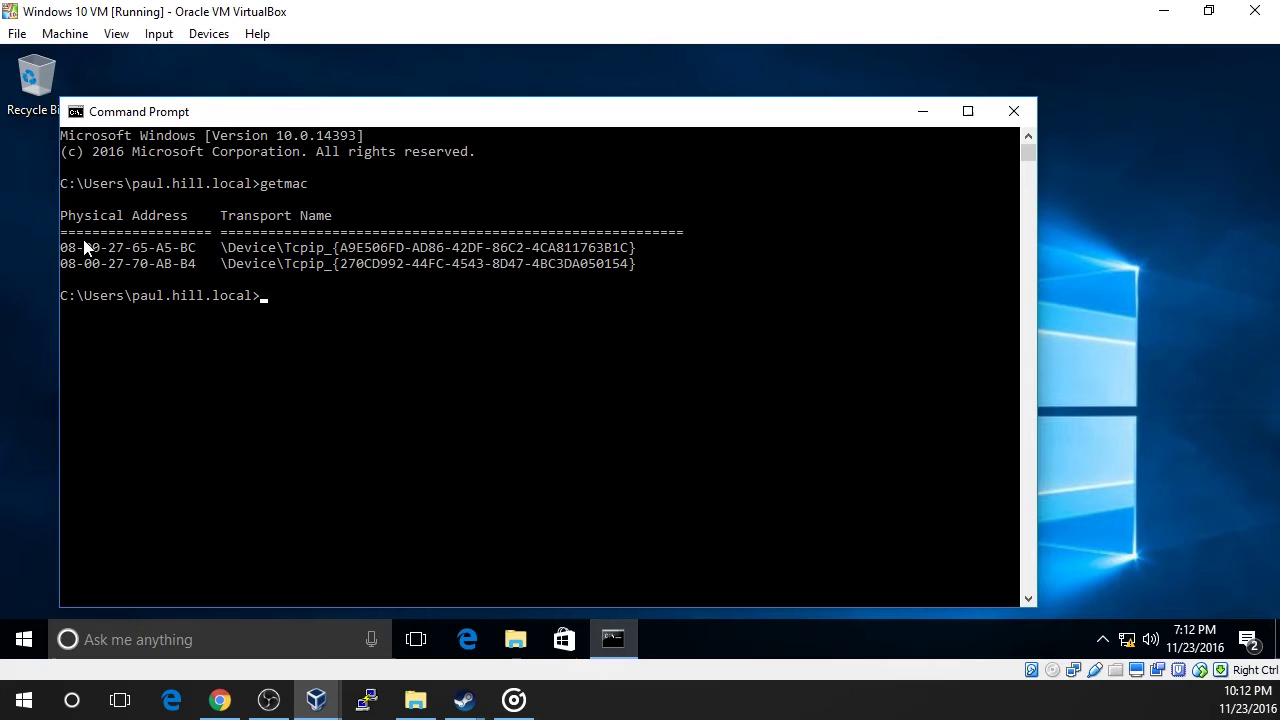
left_click_drag(62, 246, 678, 272)
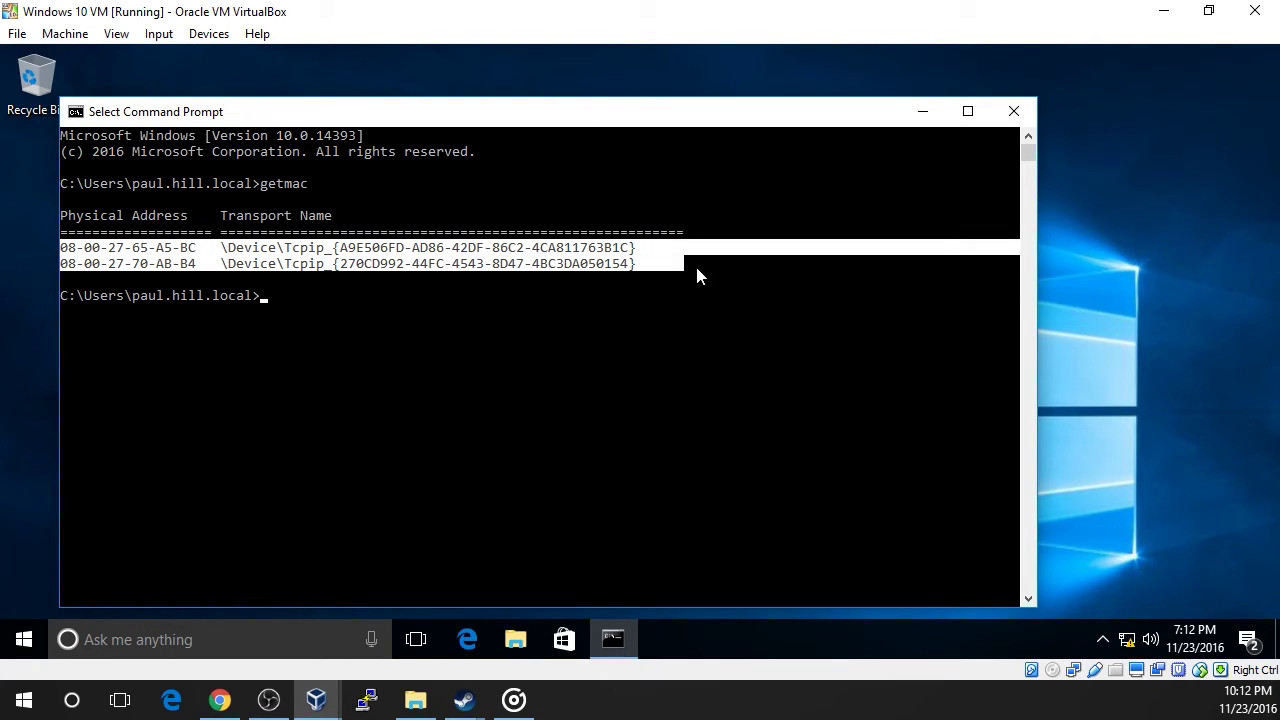
left_click(695, 264)
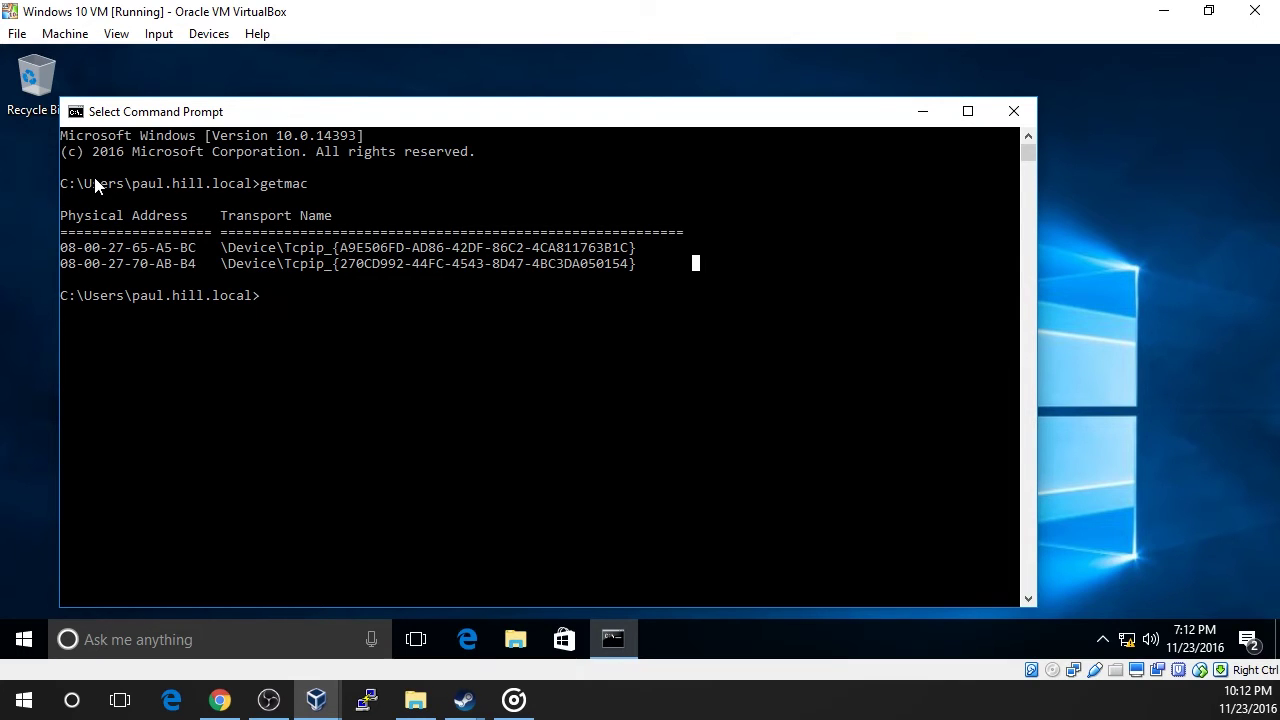
left_click(65, 33)
left_click(74, 60)
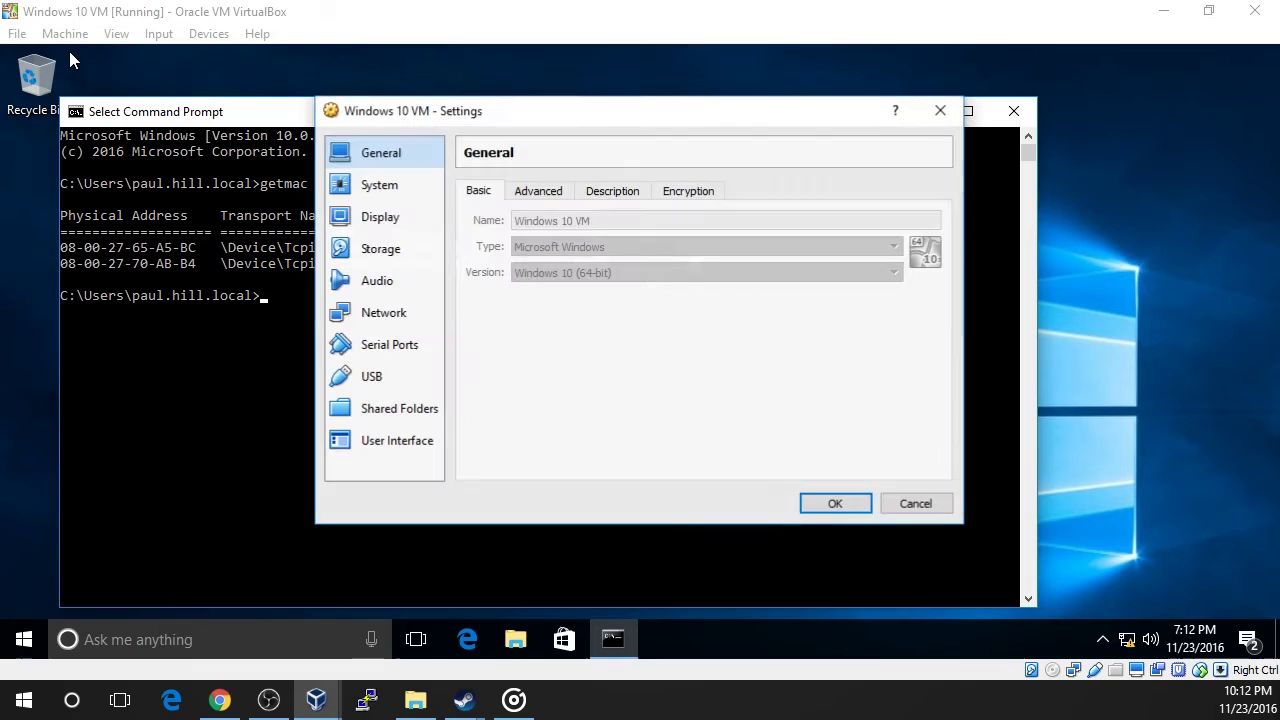
left_click(357, 311)
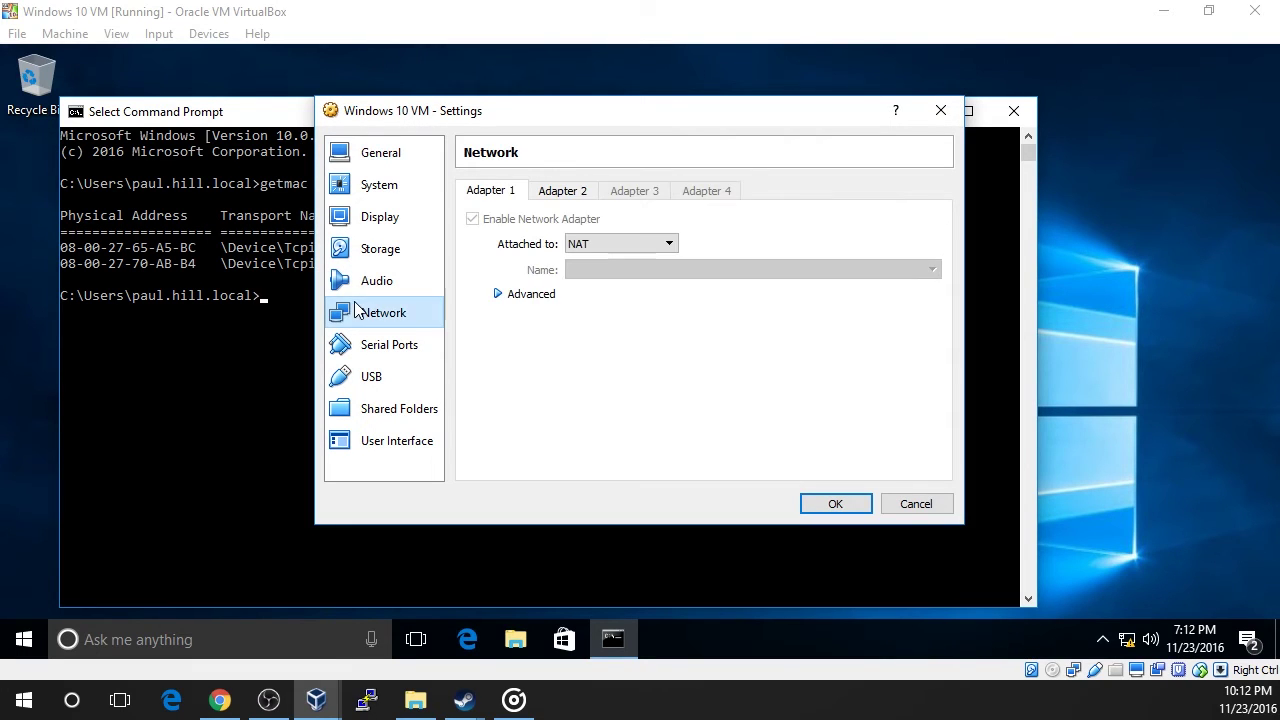
left_click(556, 193)
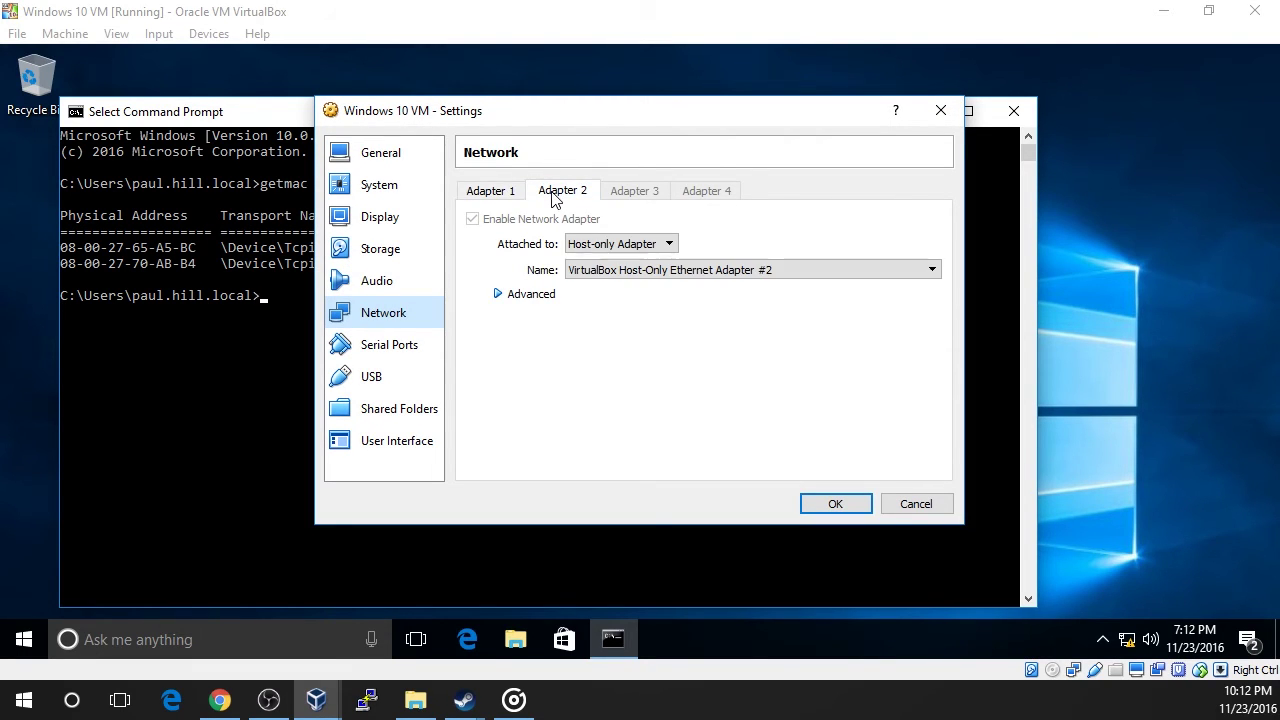
left_click(498, 295)
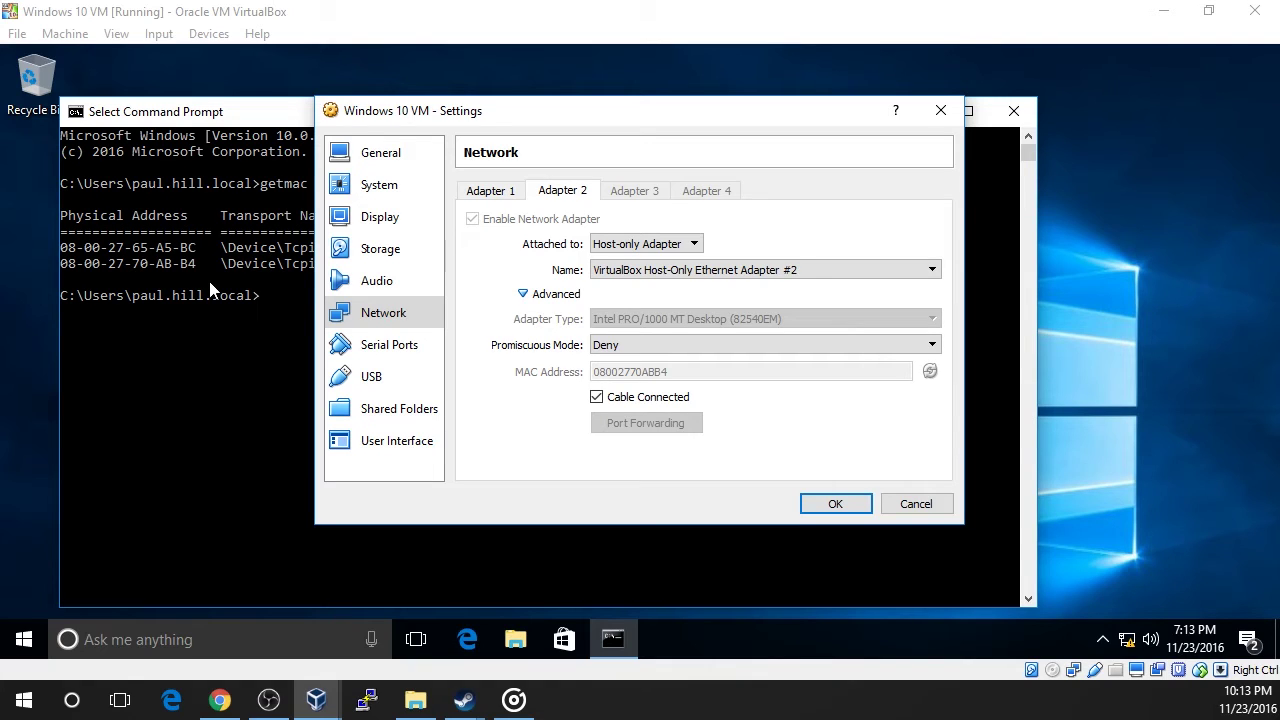
left_click(836, 505)
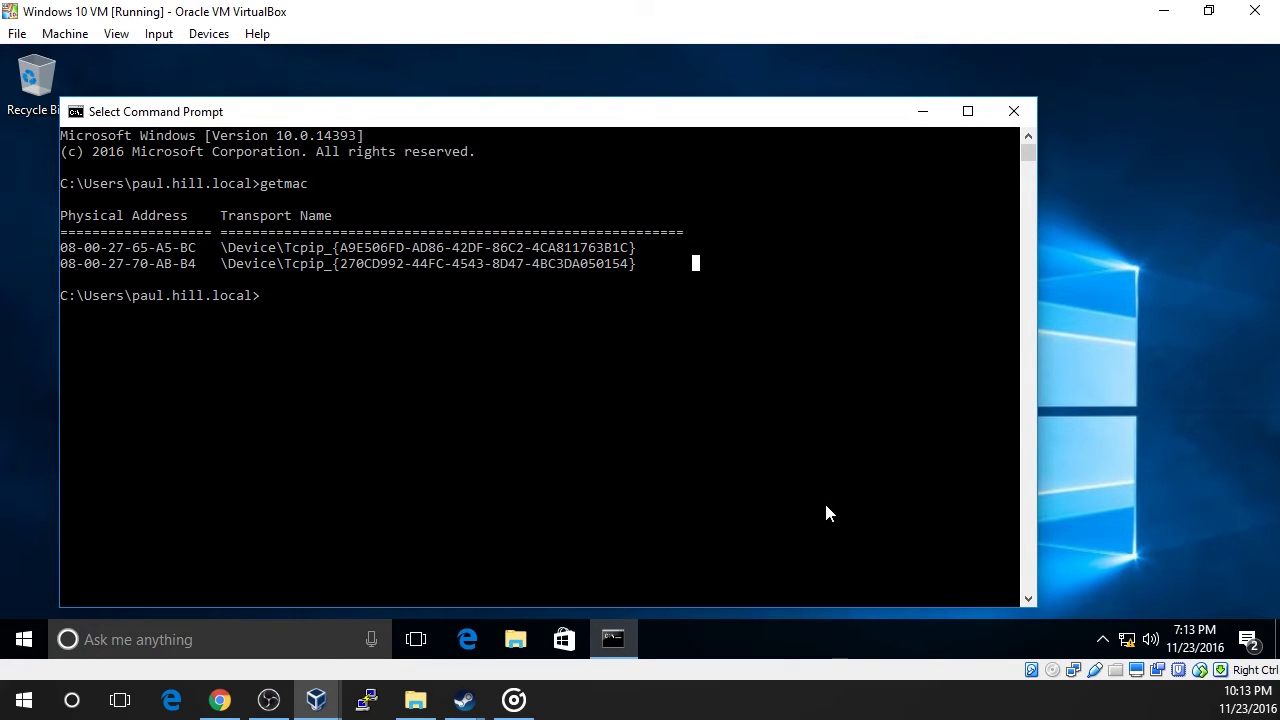
Switch to the DC01 VM and open the DHCP console from Server Manager's Tools menu.
mouse_move(330, 695)
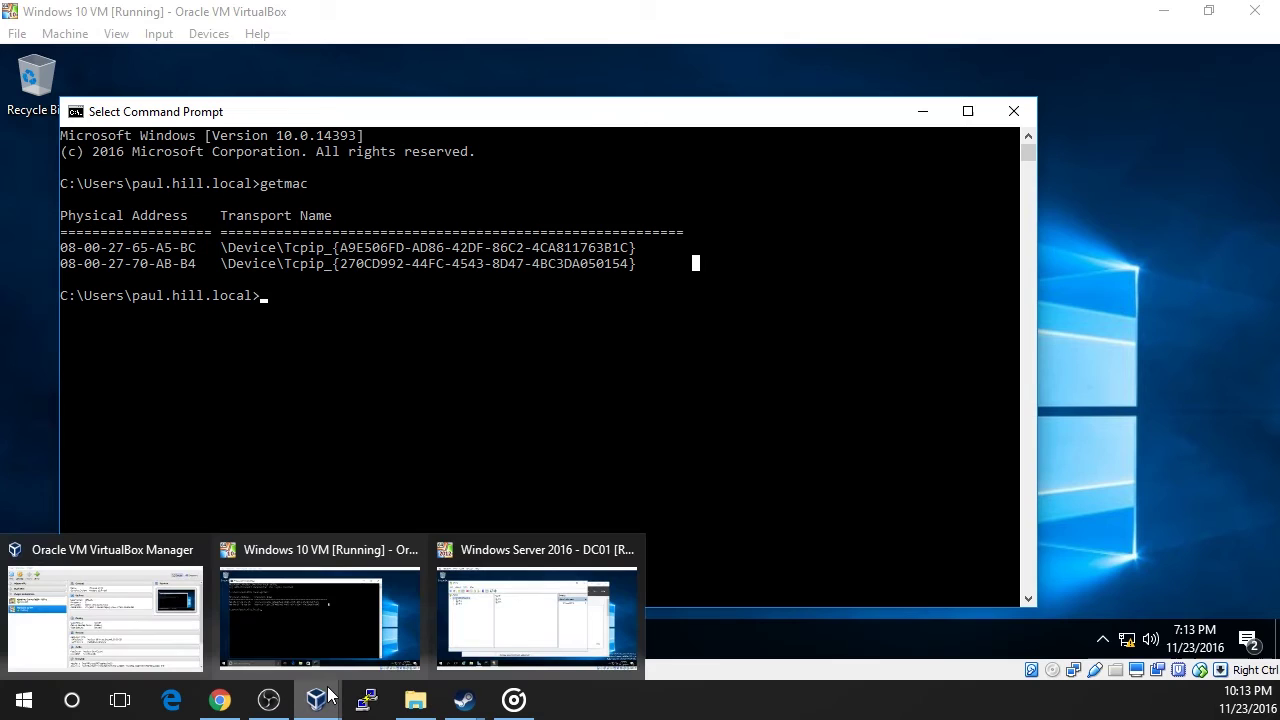
left_click(522, 645)
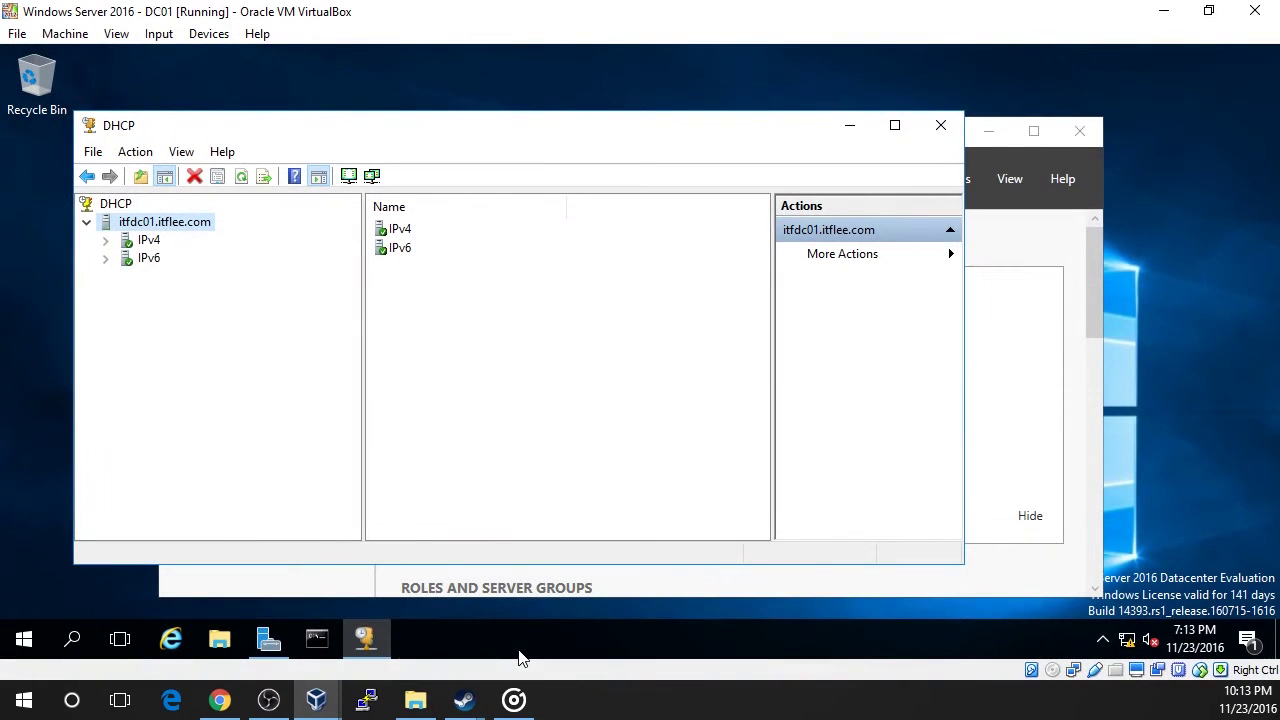
left_click(1034, 262)
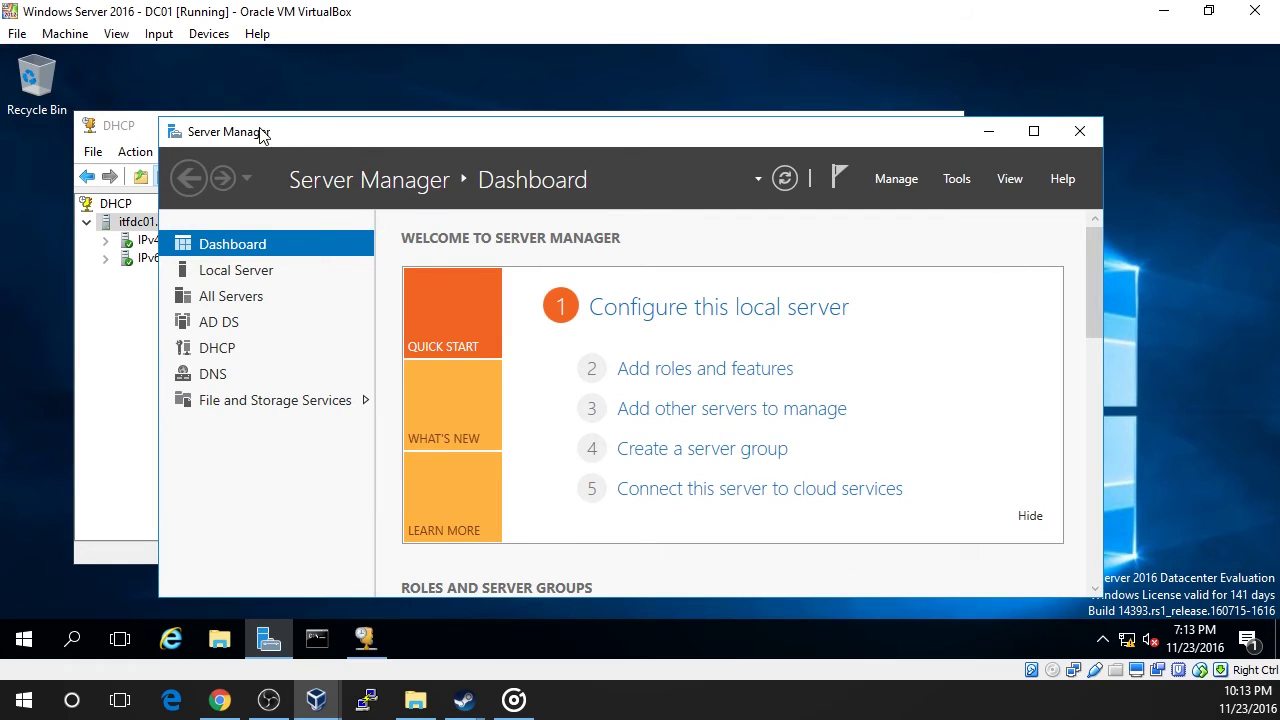
left_click(960, 182)
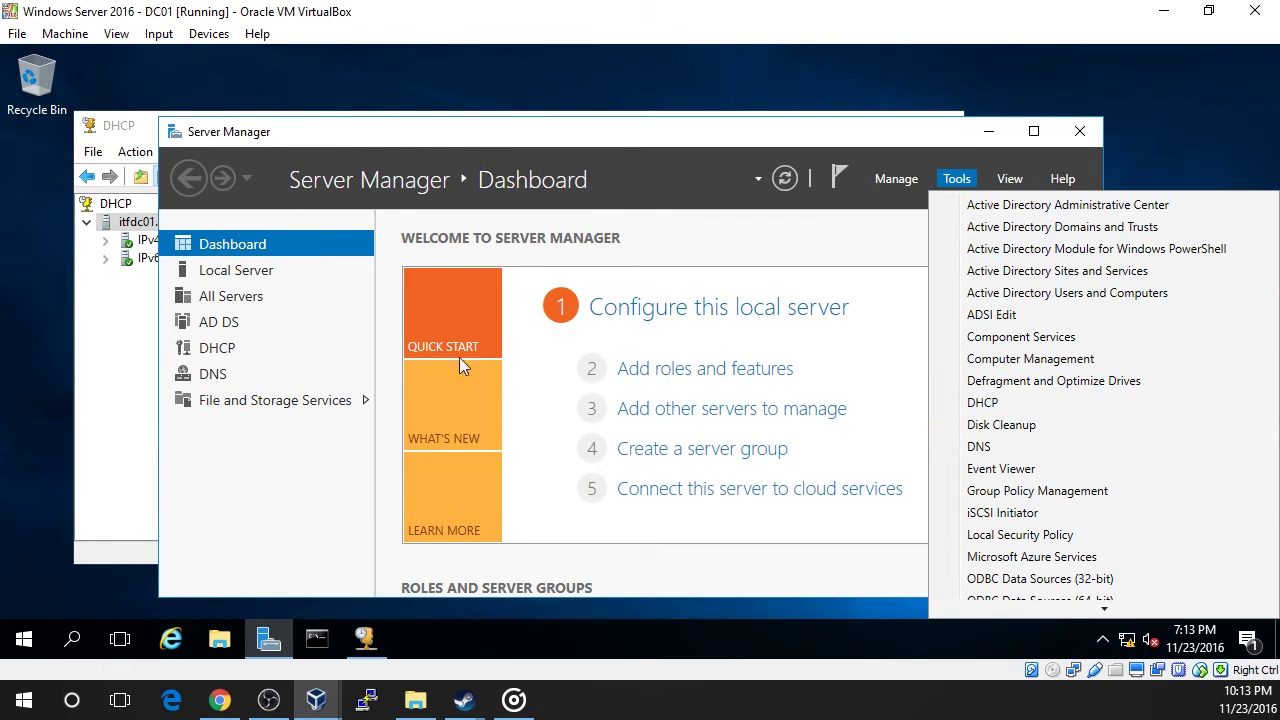
left_click(147, 355)
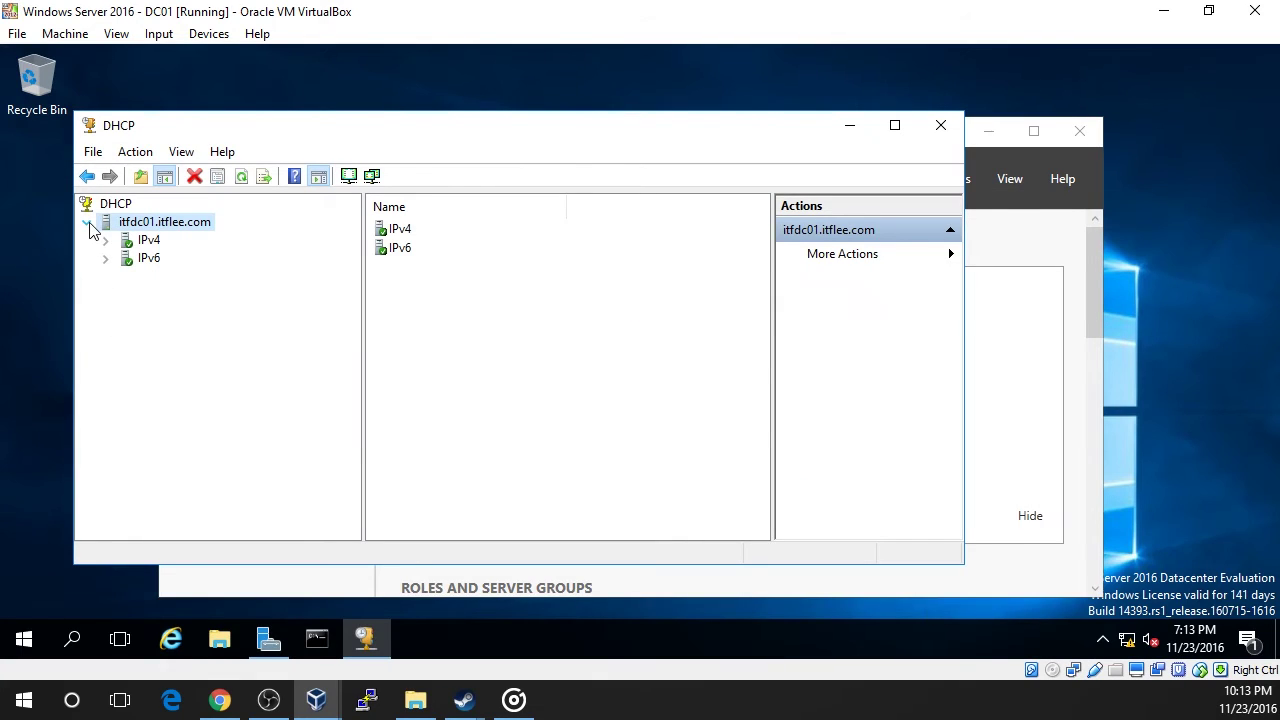
Expand IPv4 and the 192.168.0.0 scope, then select Reservations.
left_click(107, 241)
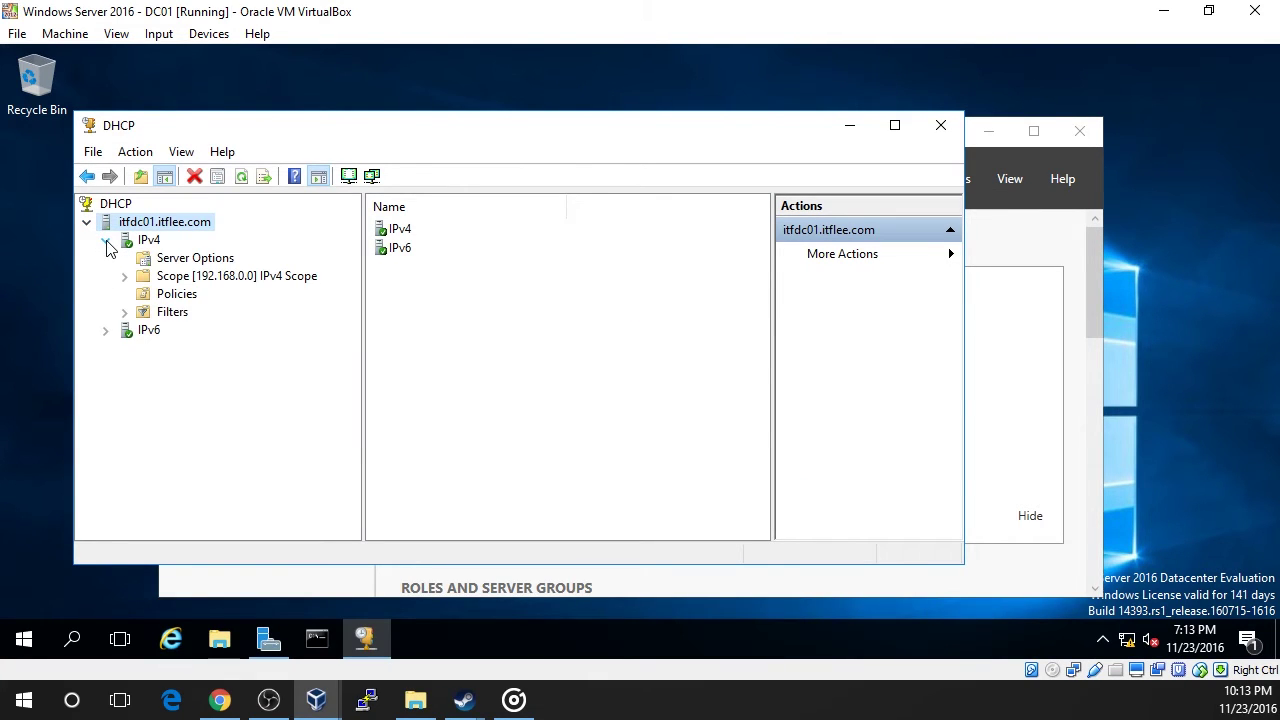
left_click(124, 277)
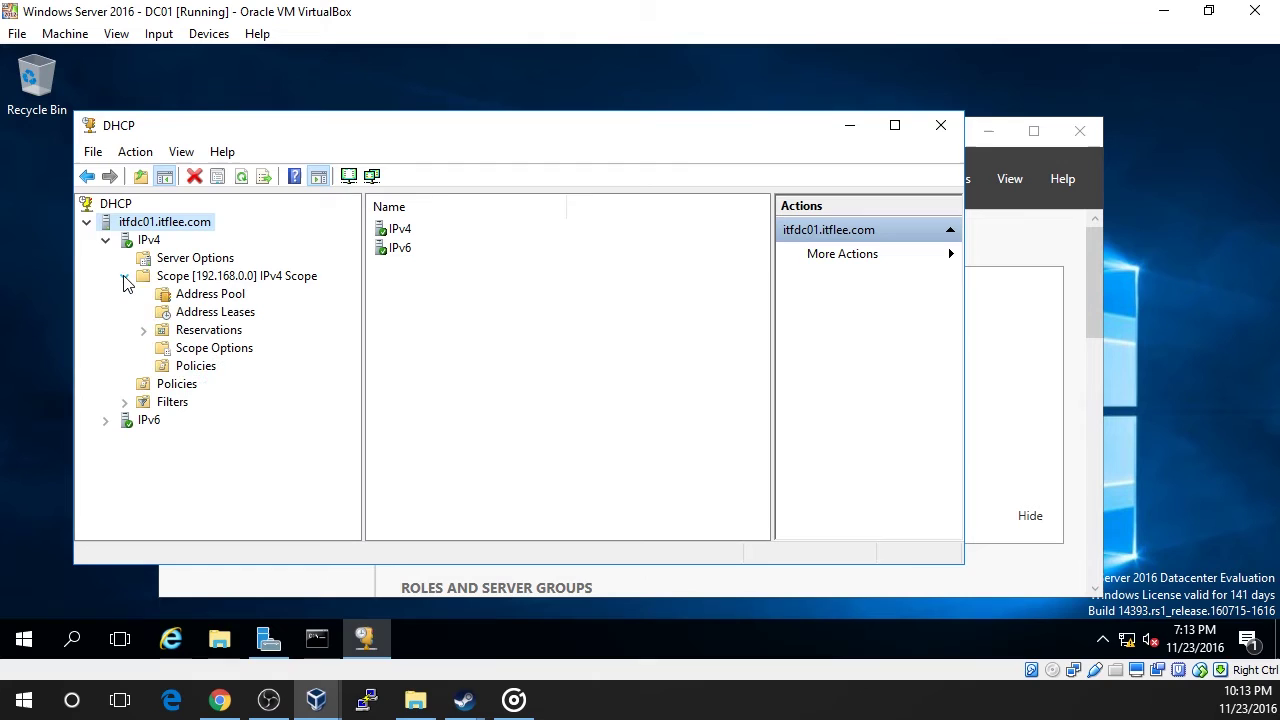
right_click(188, 339)
left_click(188, 339)
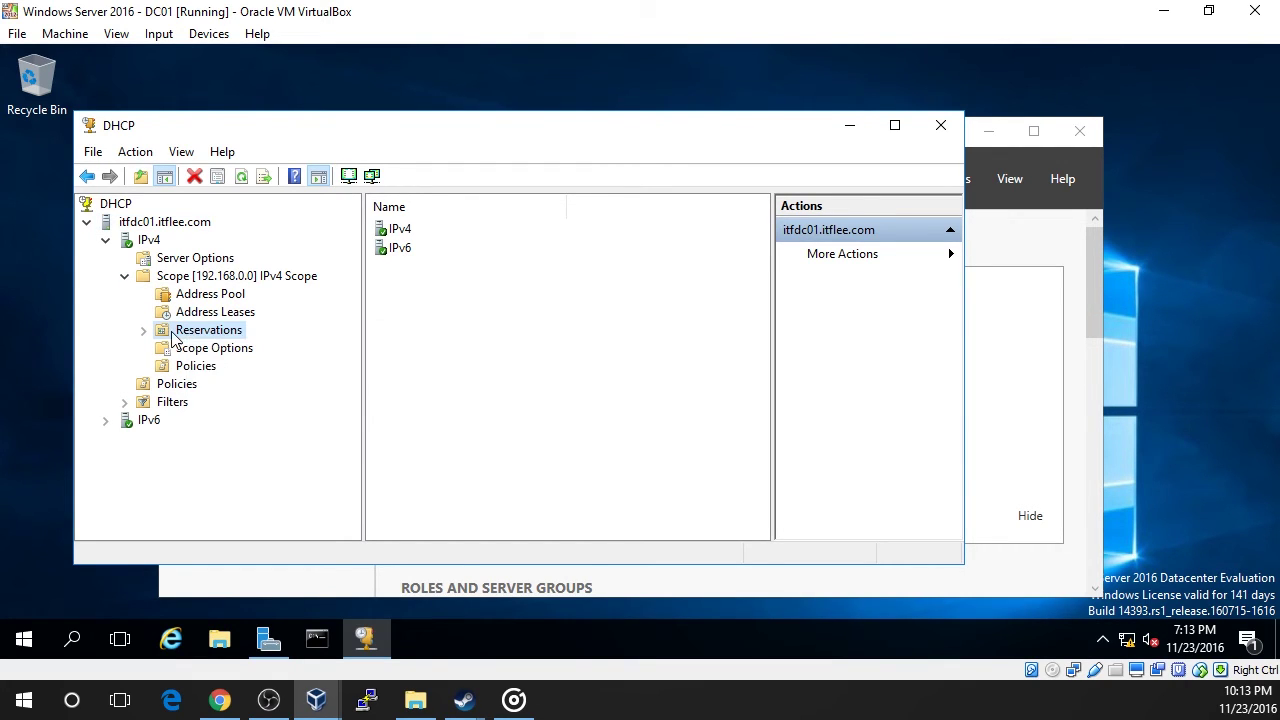
right_click(186, 337)
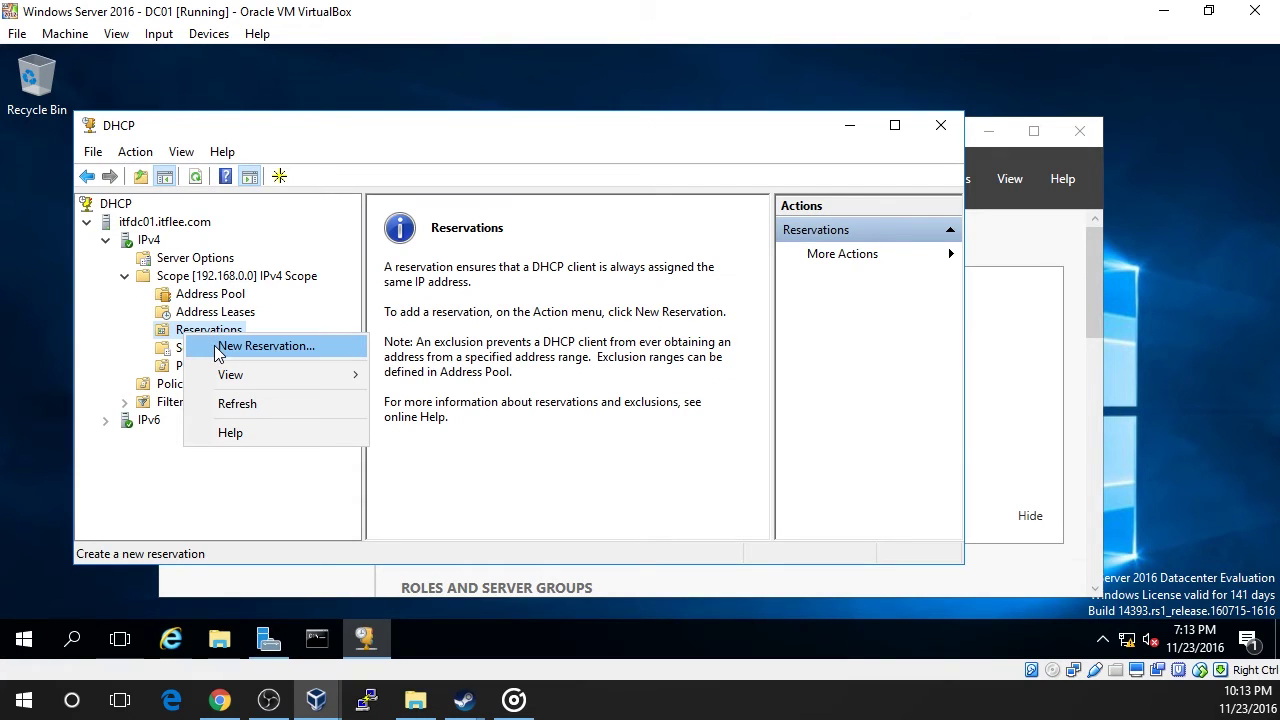
Start a new reservation named ITFWS001 with IP address 192.168.0.113.
left_click(218, 350)
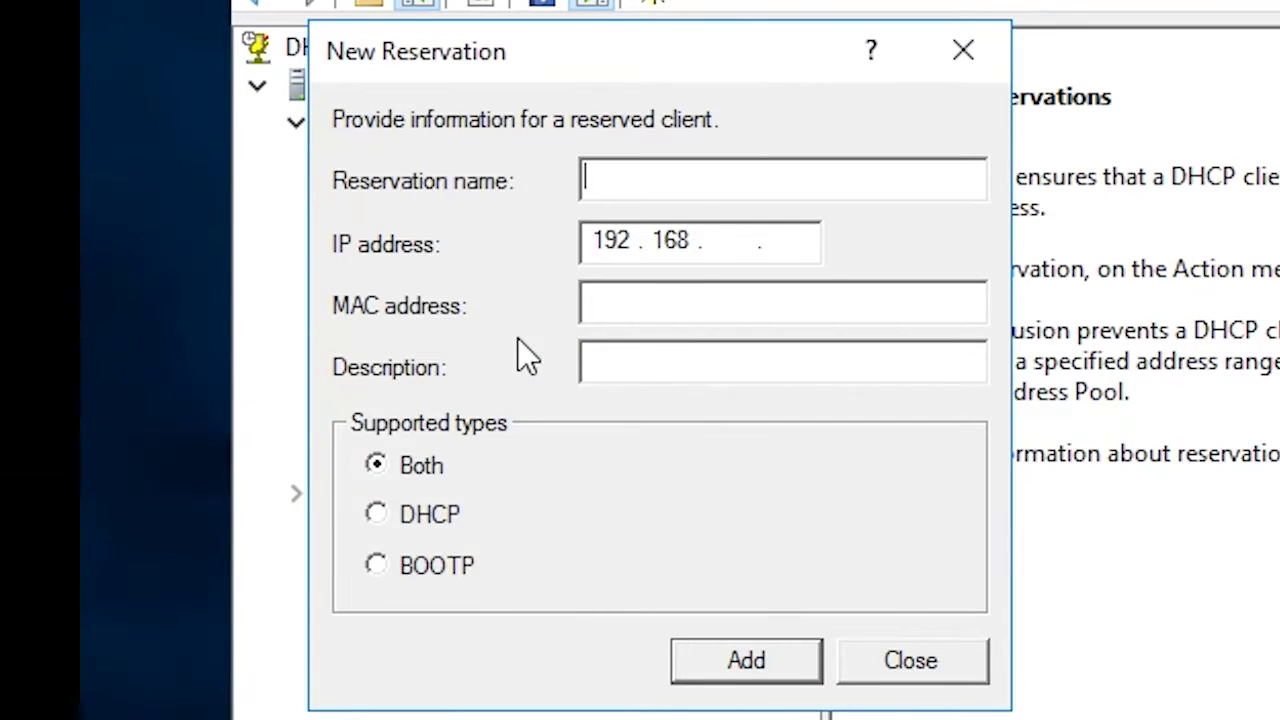
type("ITFWS001")
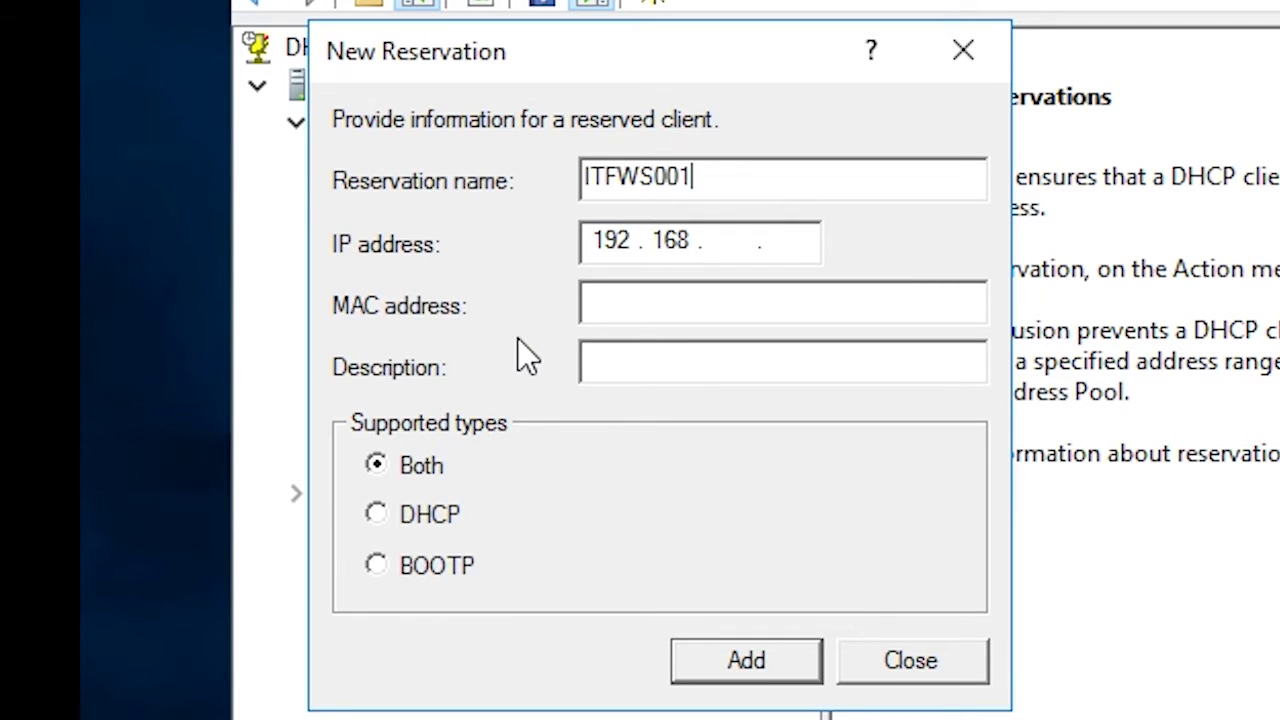
key("Tab")
key("period")
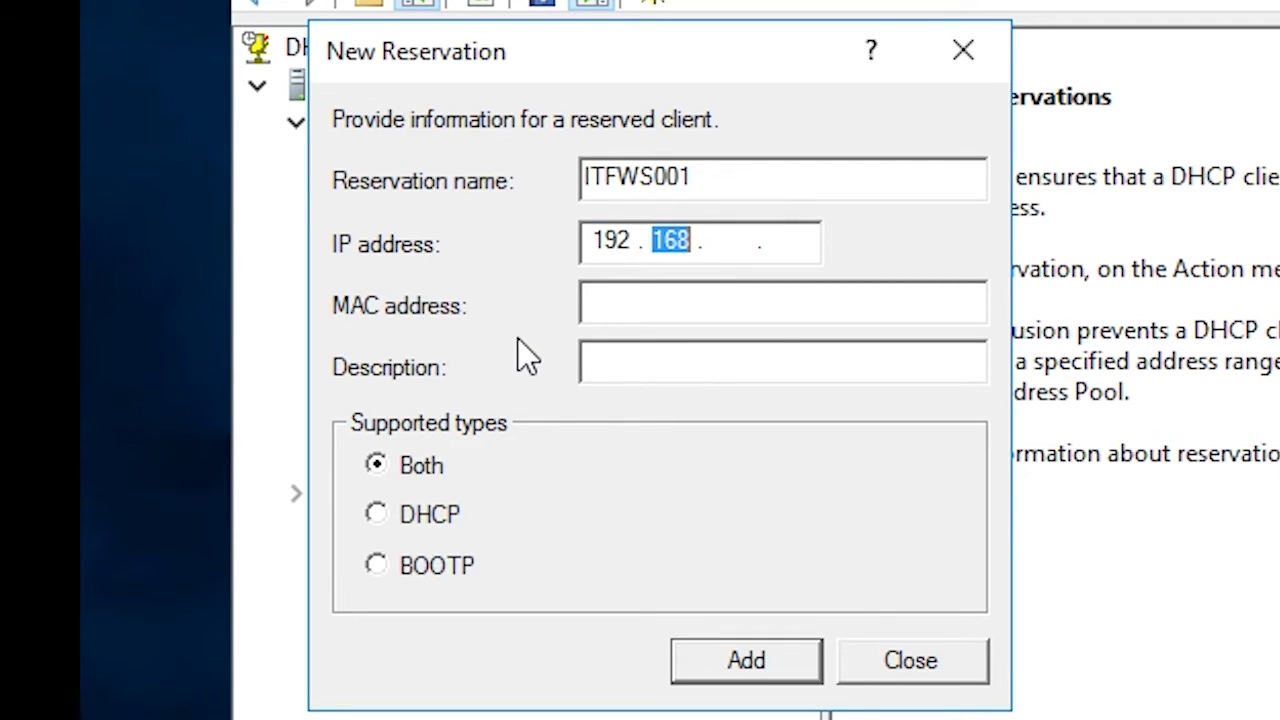
key("period")
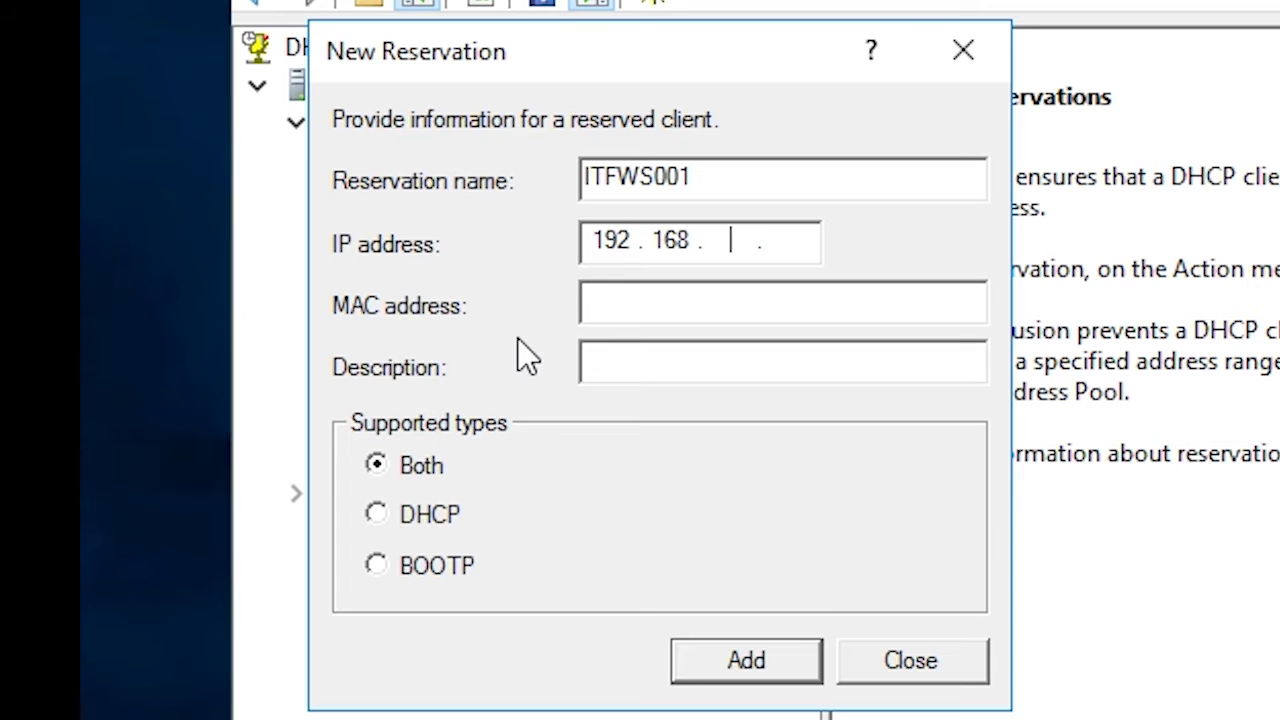
type("0")
key("period")
type("113")
Enter MAC address 08-00-27-70-AB-B4 and description 'ITF Workstation 001'.
key("Tab")
type("08-")
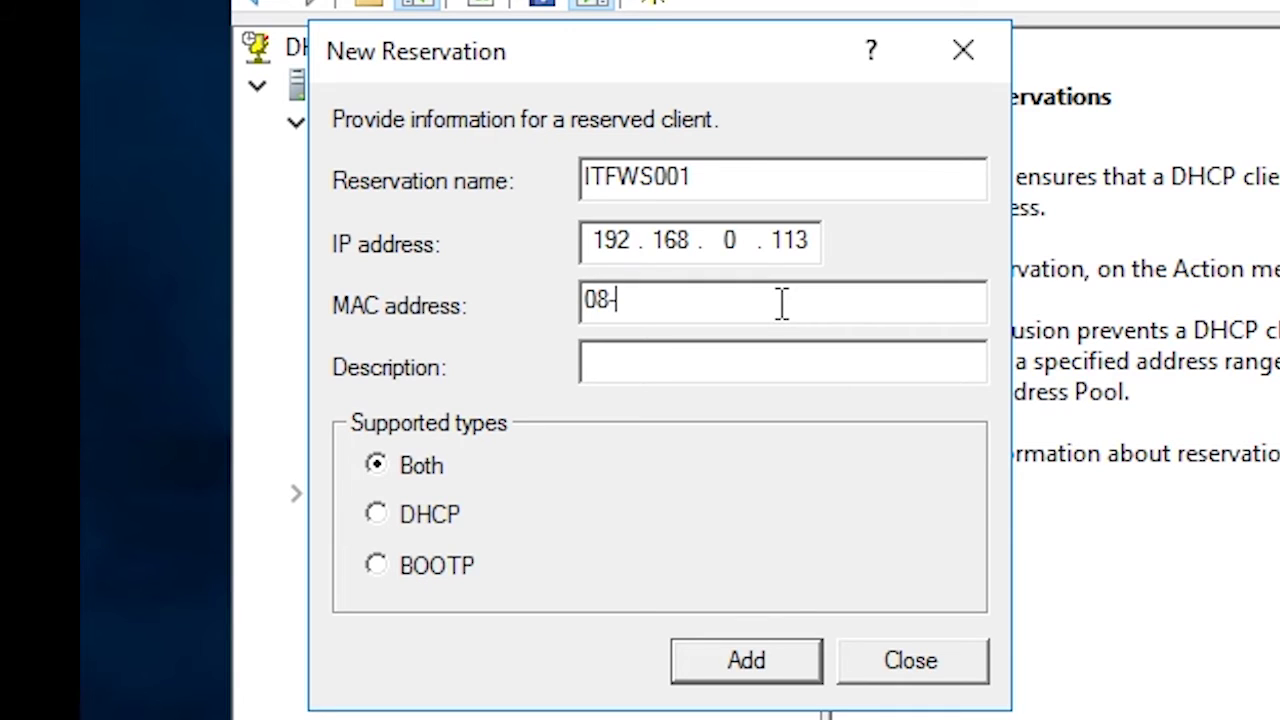
type("00-27")
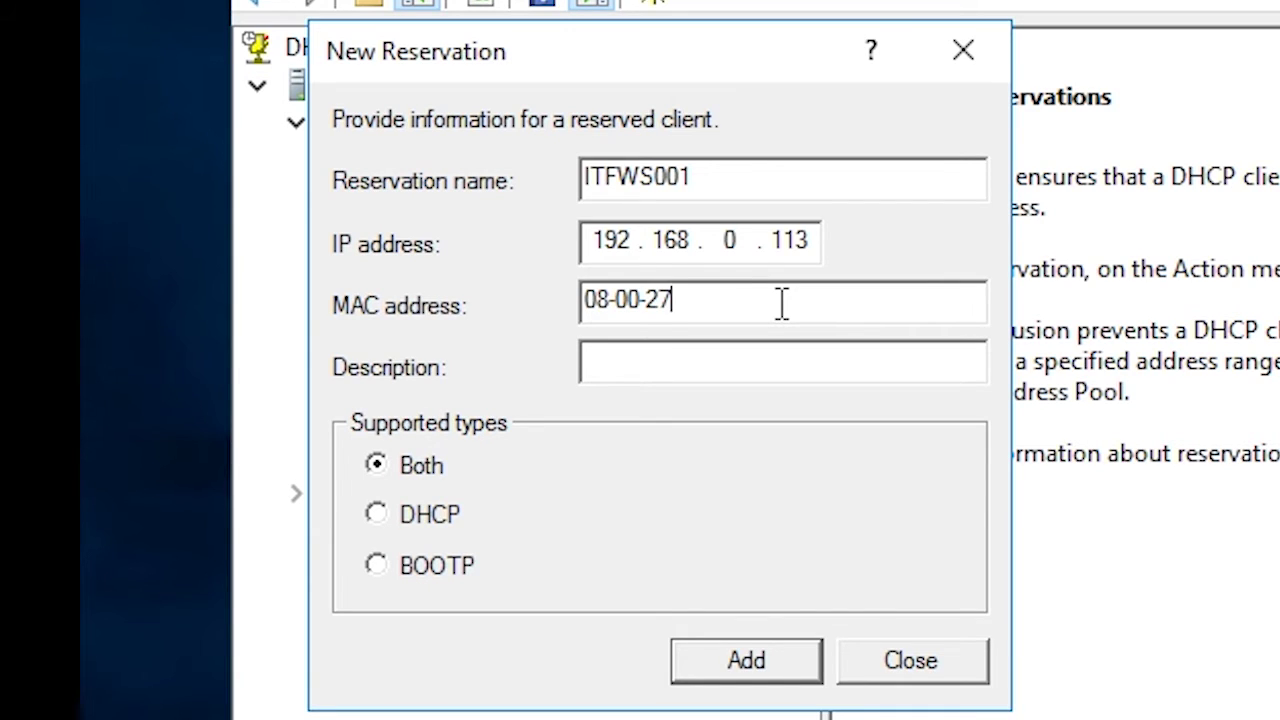
type("-70-AB-b")
key("BackSpace")
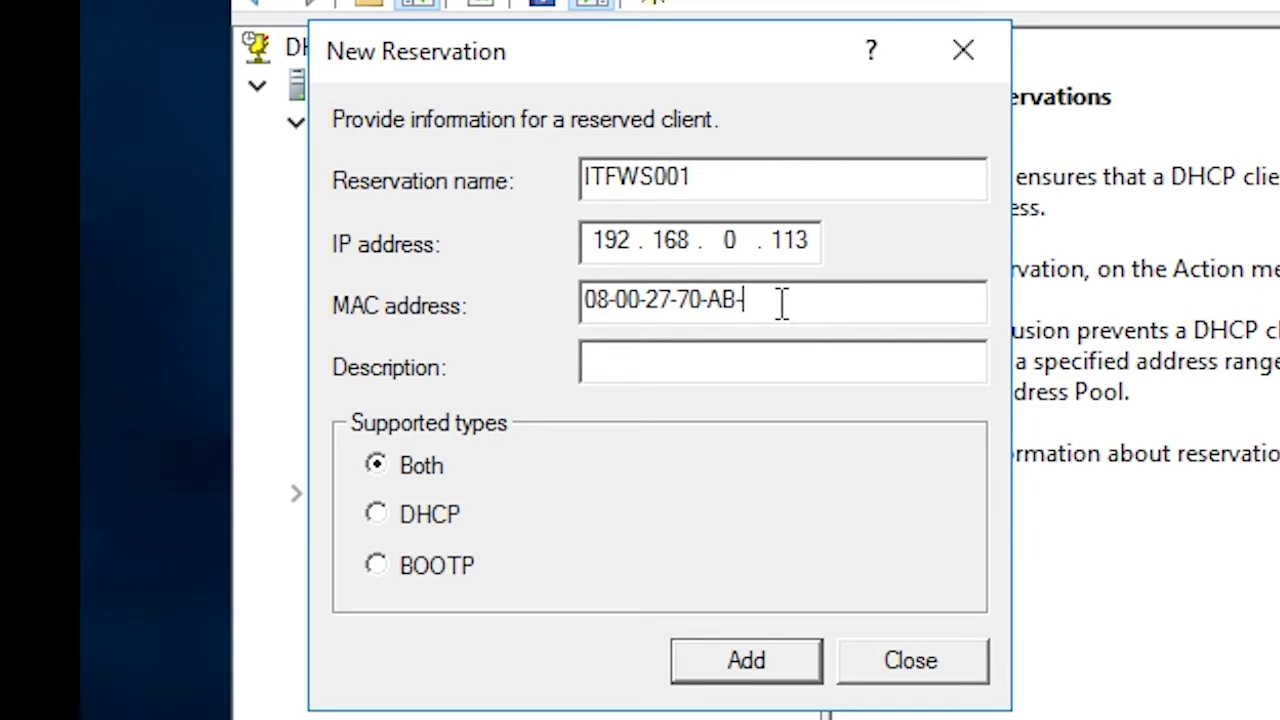
type("B4")
left_click(630, 367)
type("ITF Workstation 0")
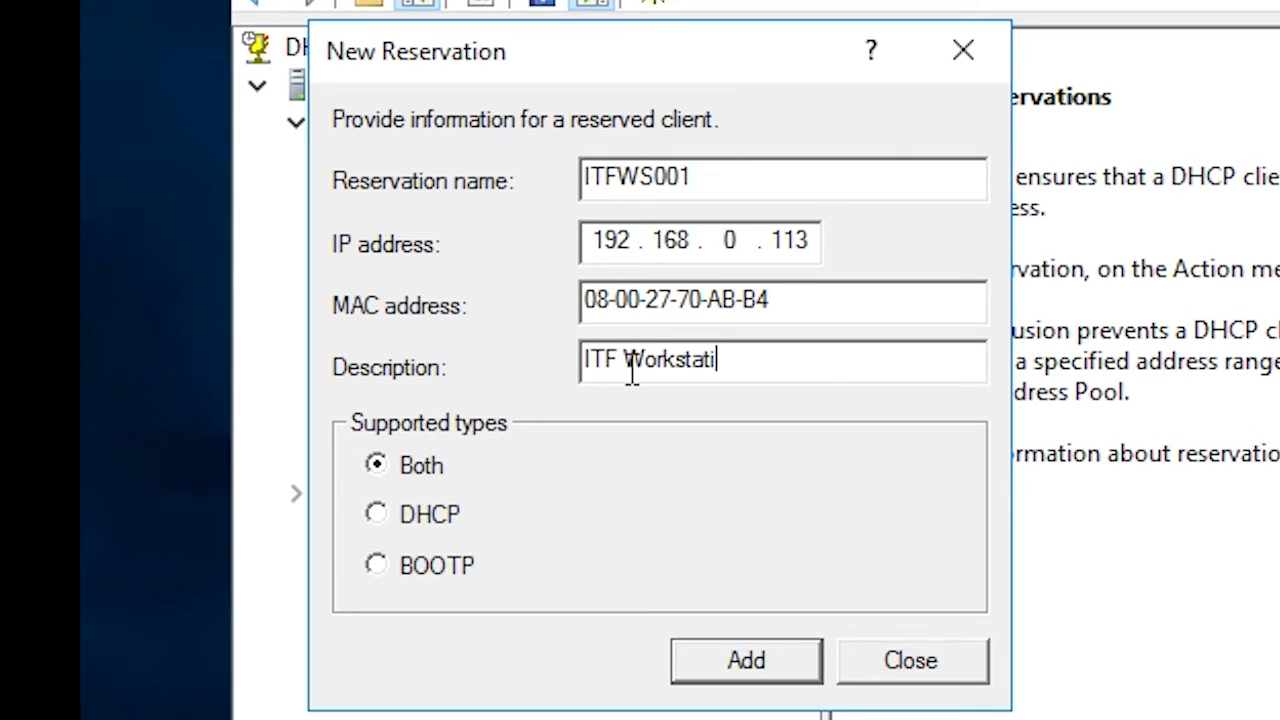
type("01")
Add the reservation, then expand Reservations and select [192.168.0.113] ITFWS001 to view its options.
left_click(716, 660)
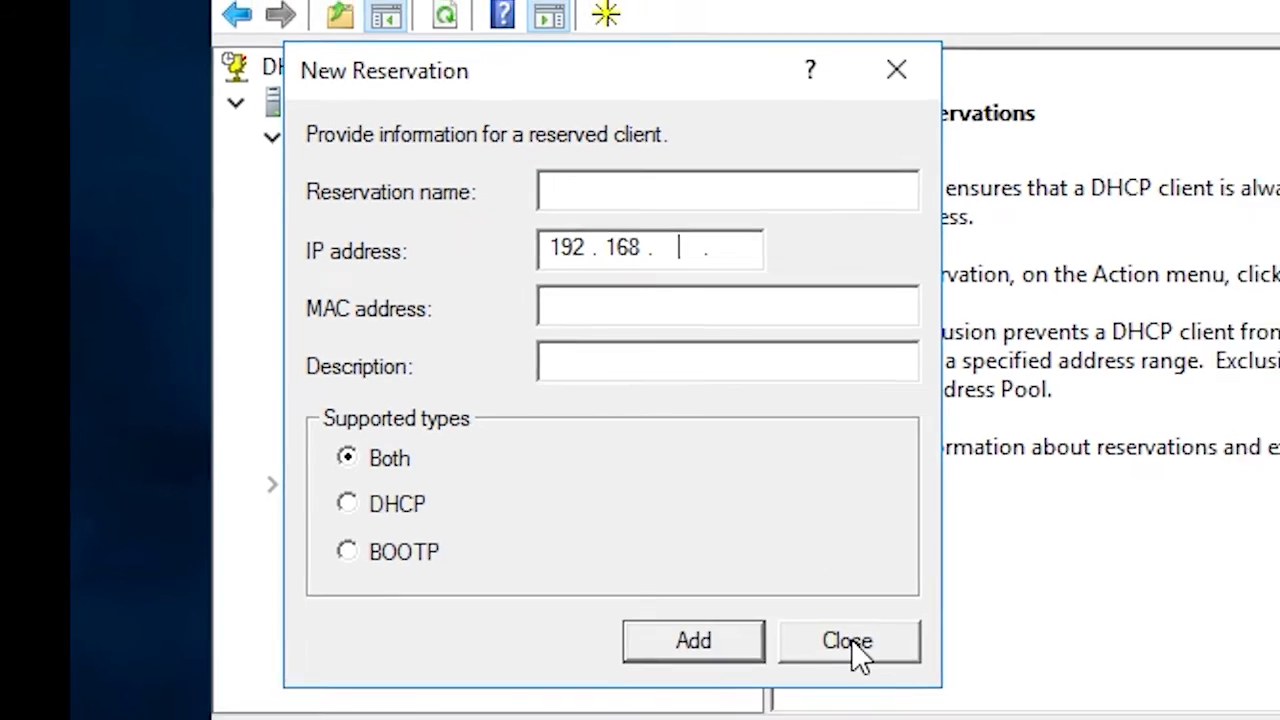
left_click(900, 664)
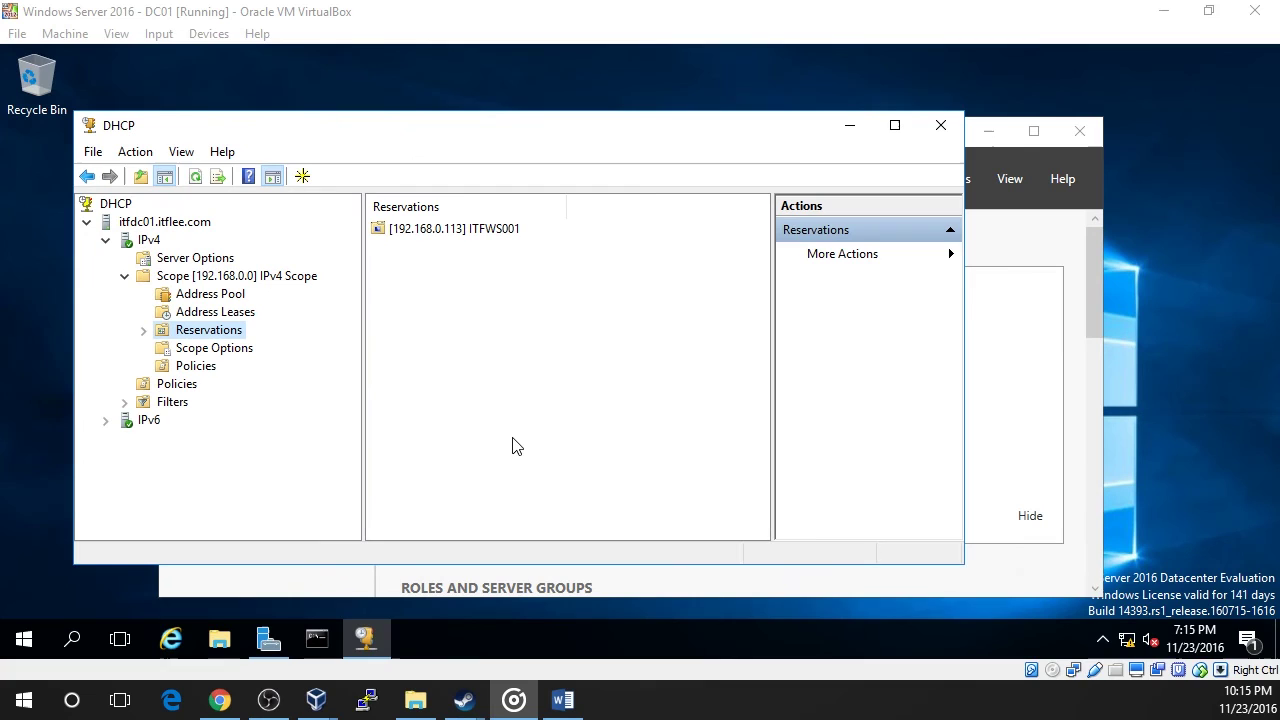
left_click(185, 350)
left_click(230, 348)
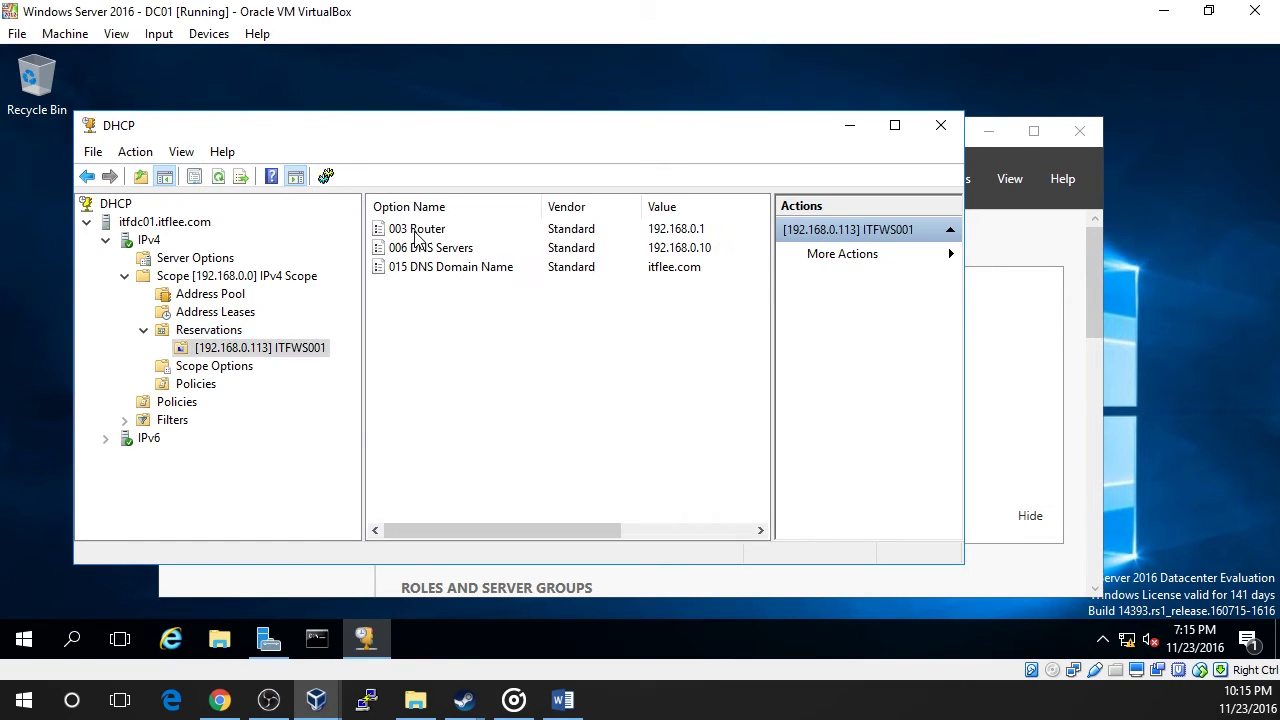
right_click(298, 354)
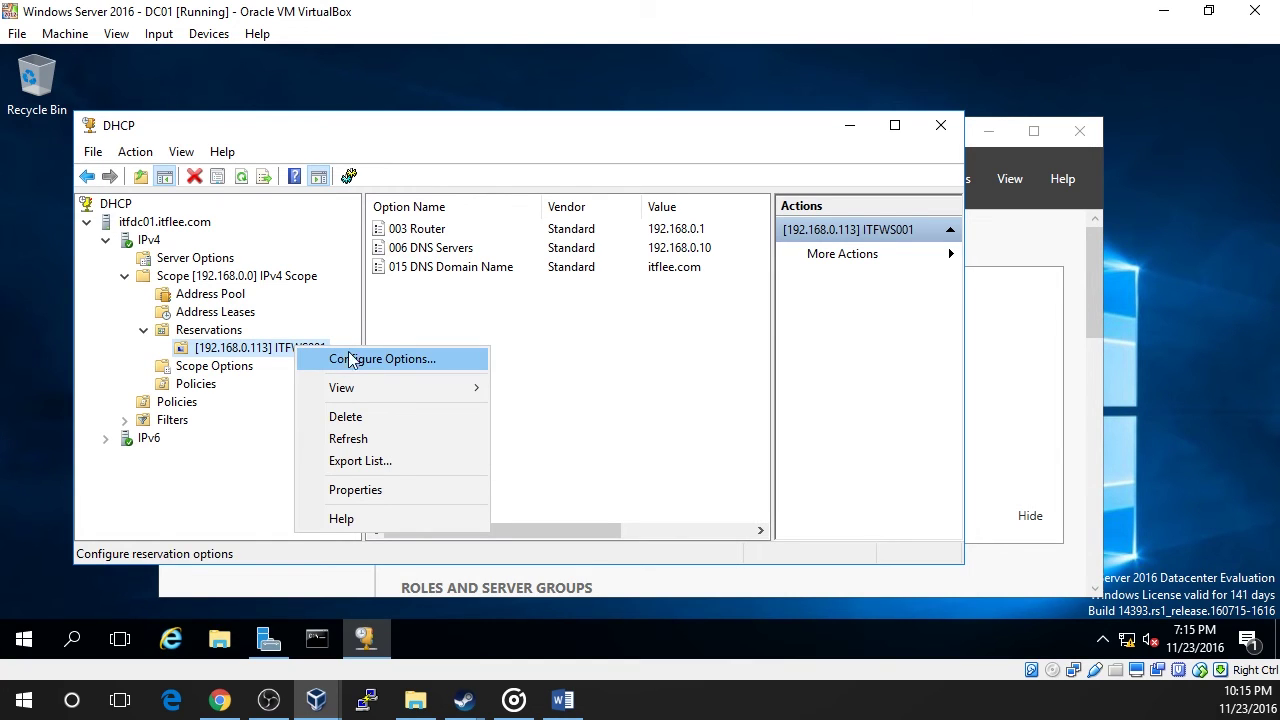
right_click(457, 247)
left_click(514, 308)
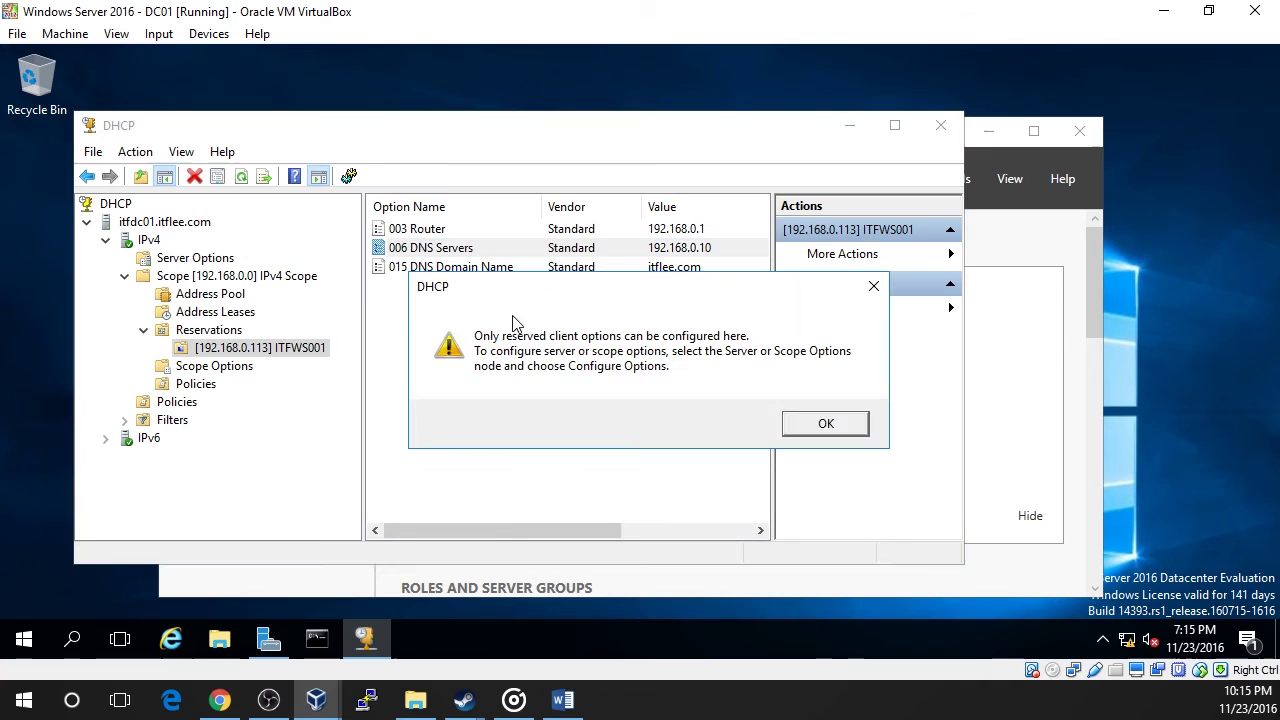
left_click(830, 425)
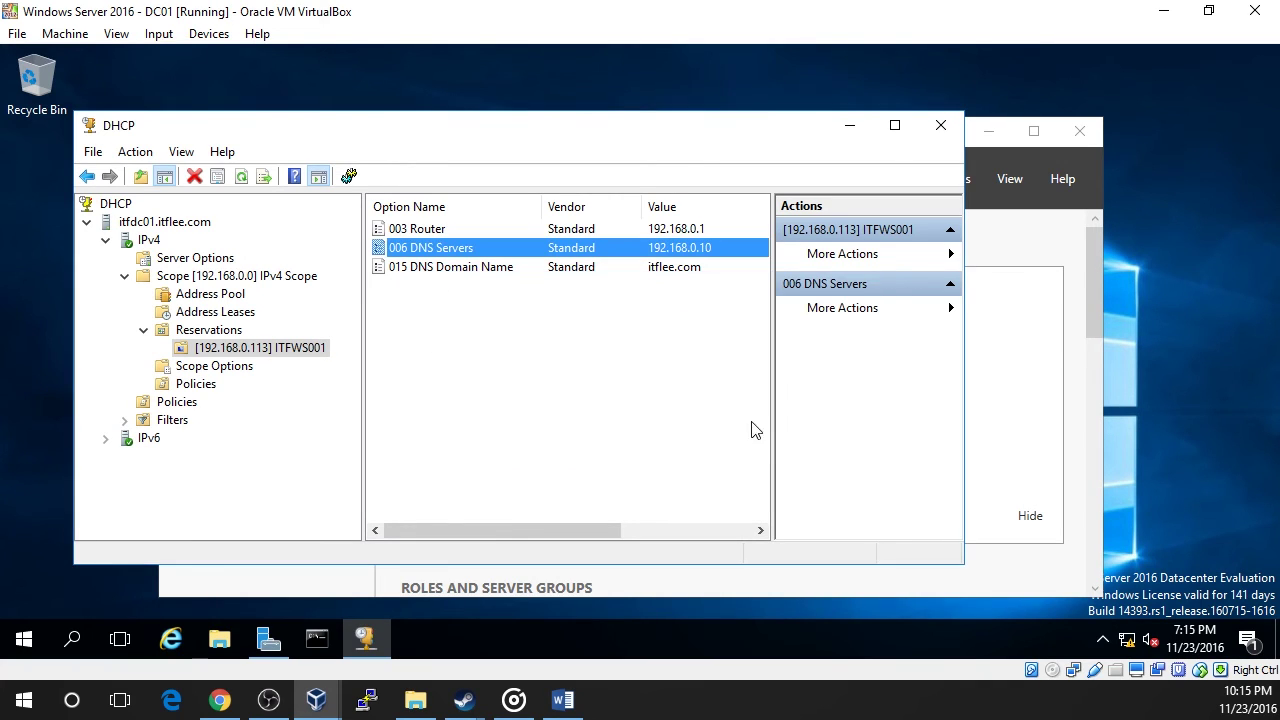
right_click(317, 350)
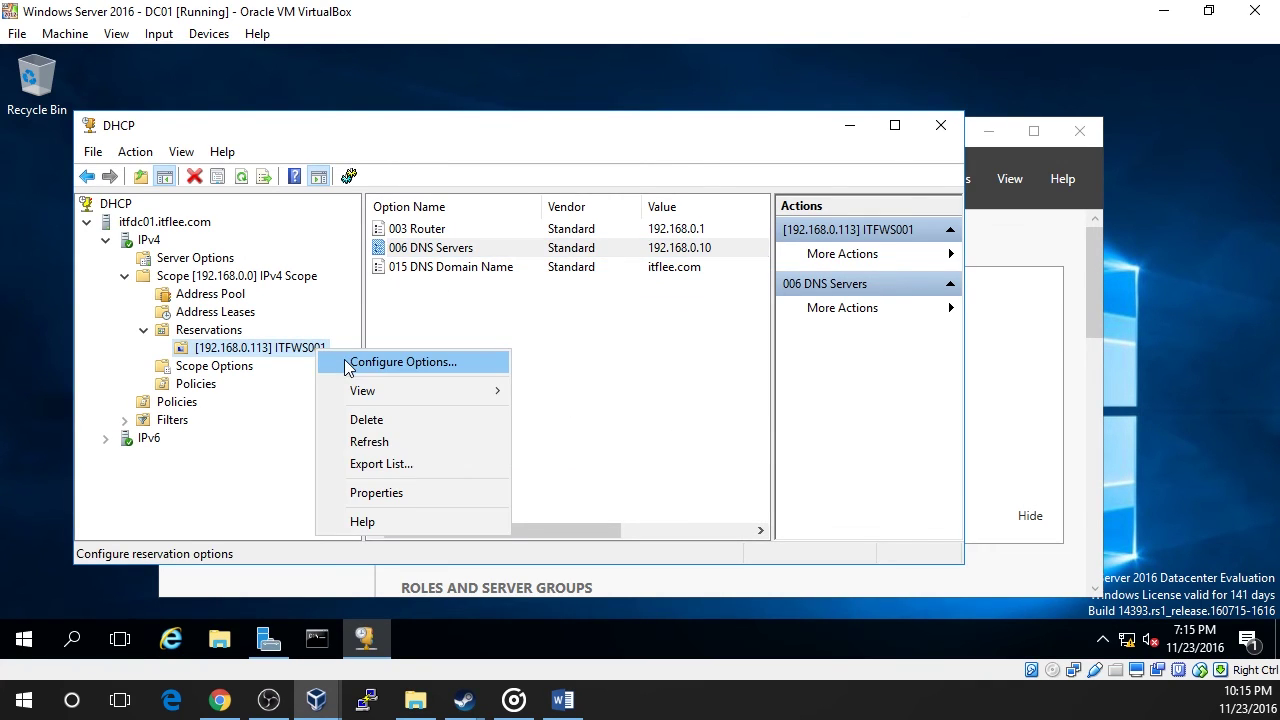
left_click(347, 365)
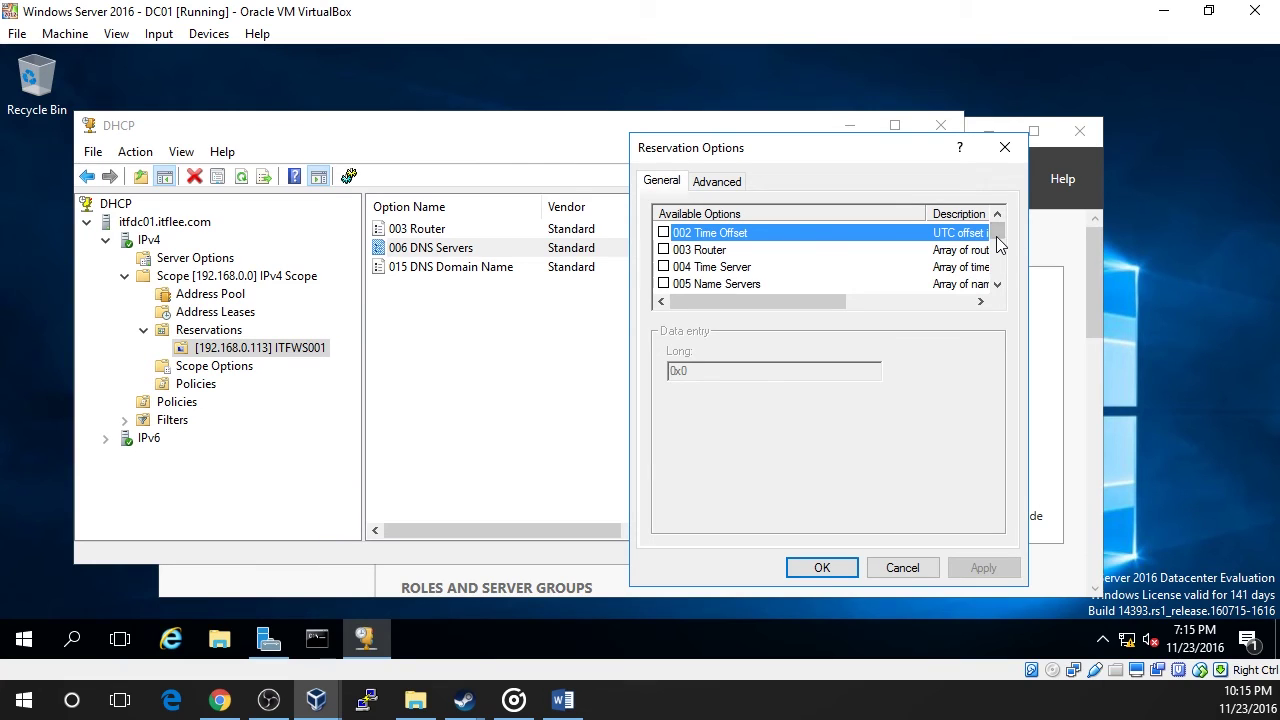
left_click_drag(998, 238, 995, 279)
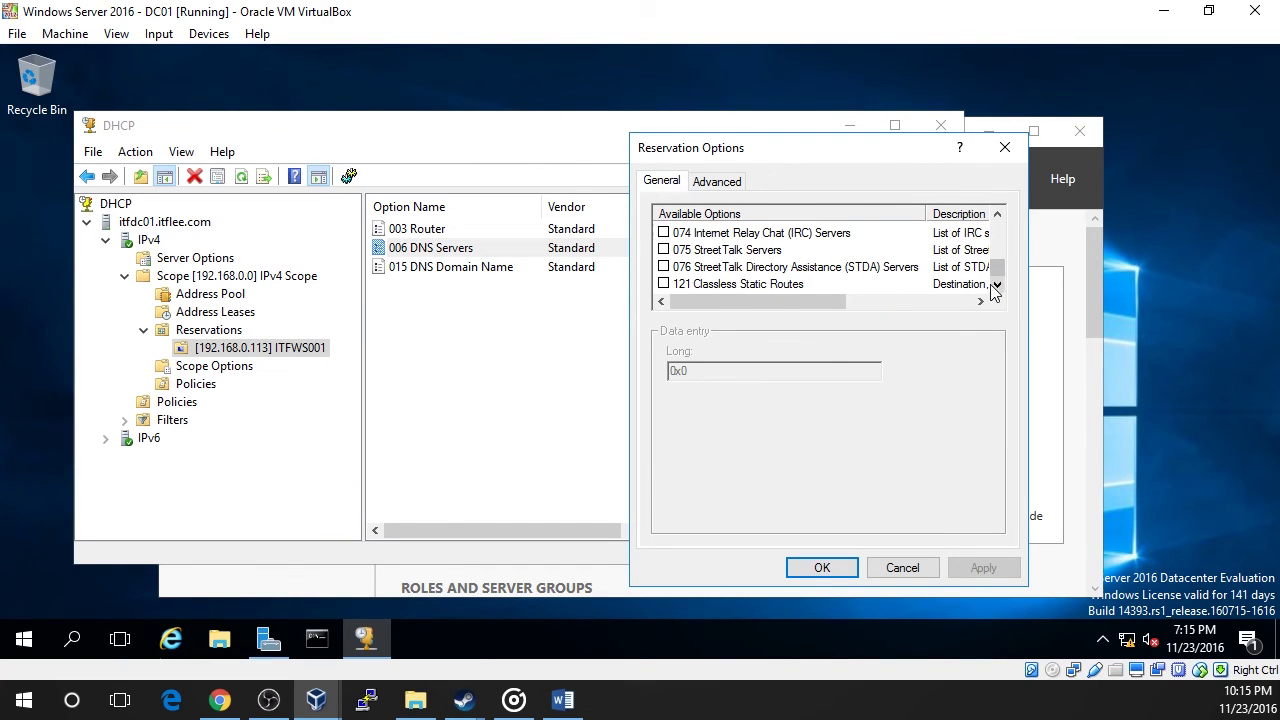
left_click(900, 567)
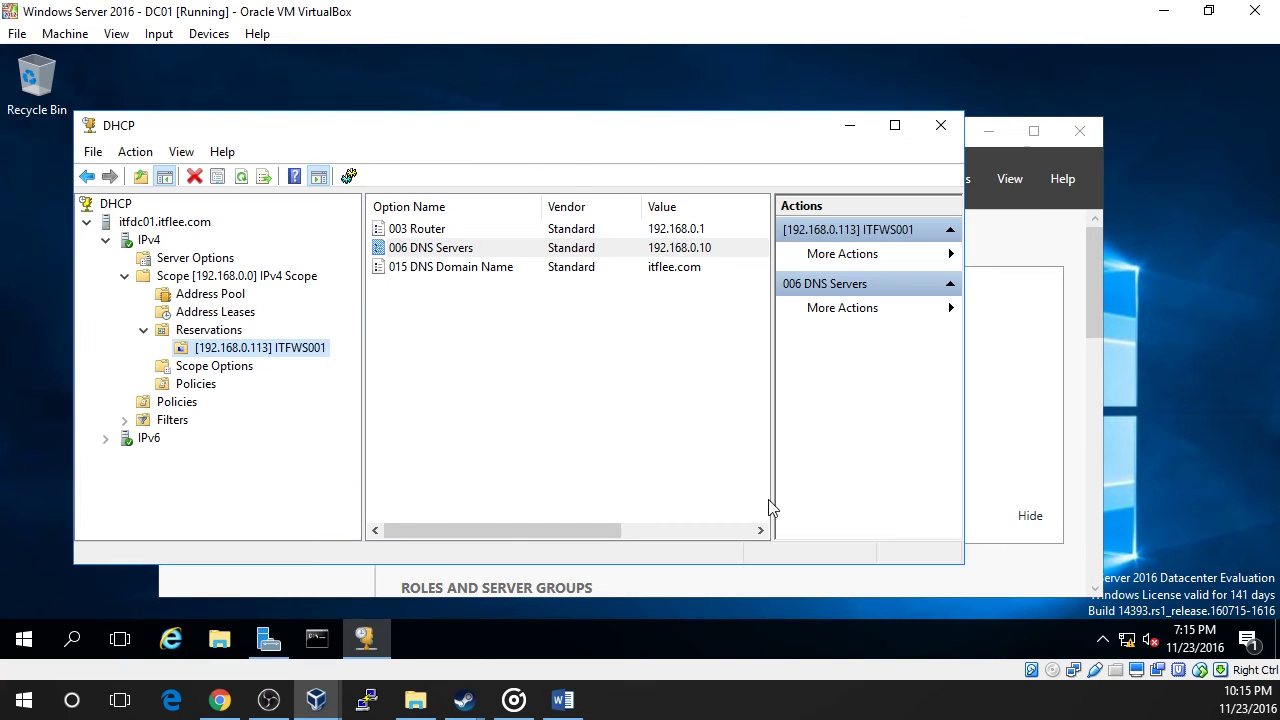
right_click(300, 348)
left_click(390, 490)
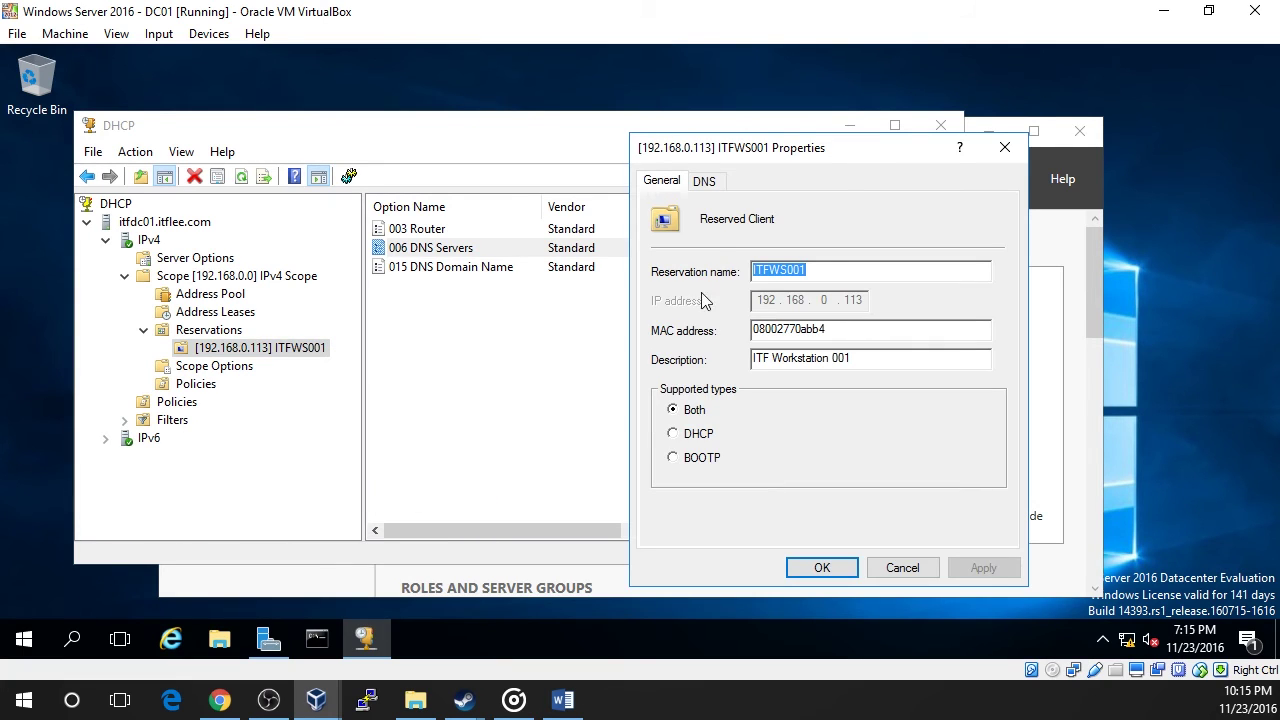
left_click(706, 181)
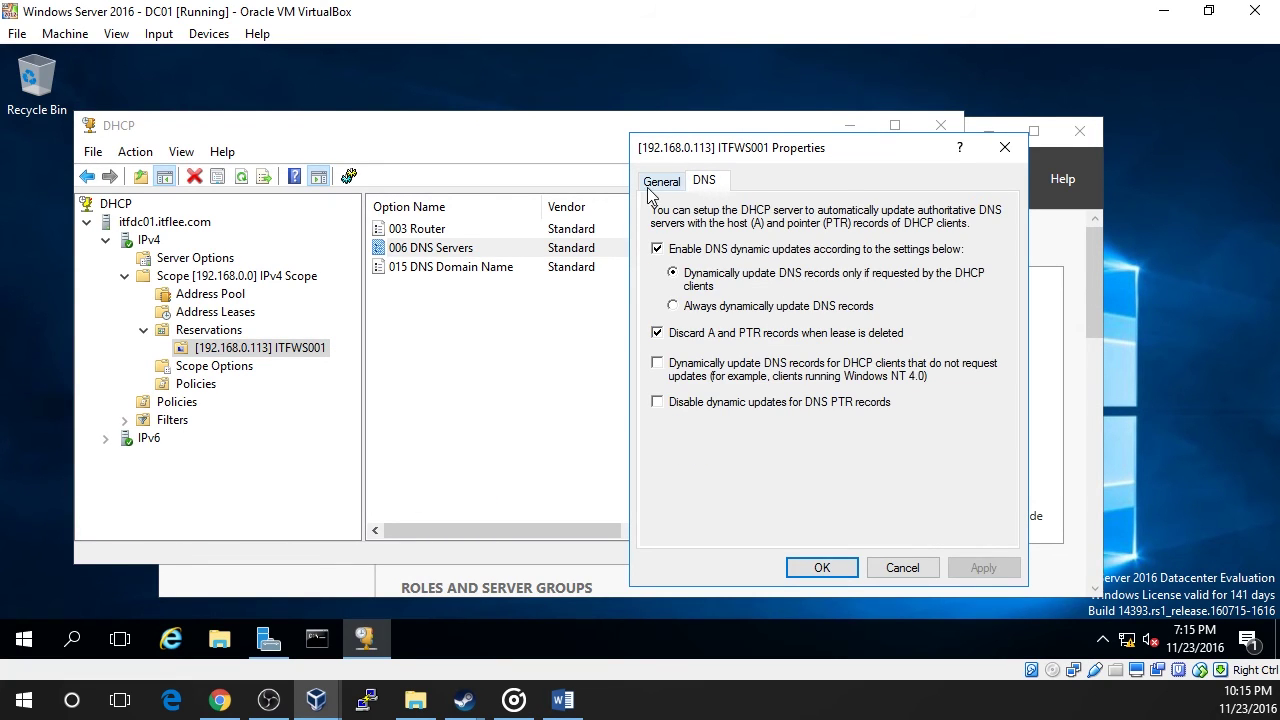
left_click(674, 181)
left_click(896, 569)
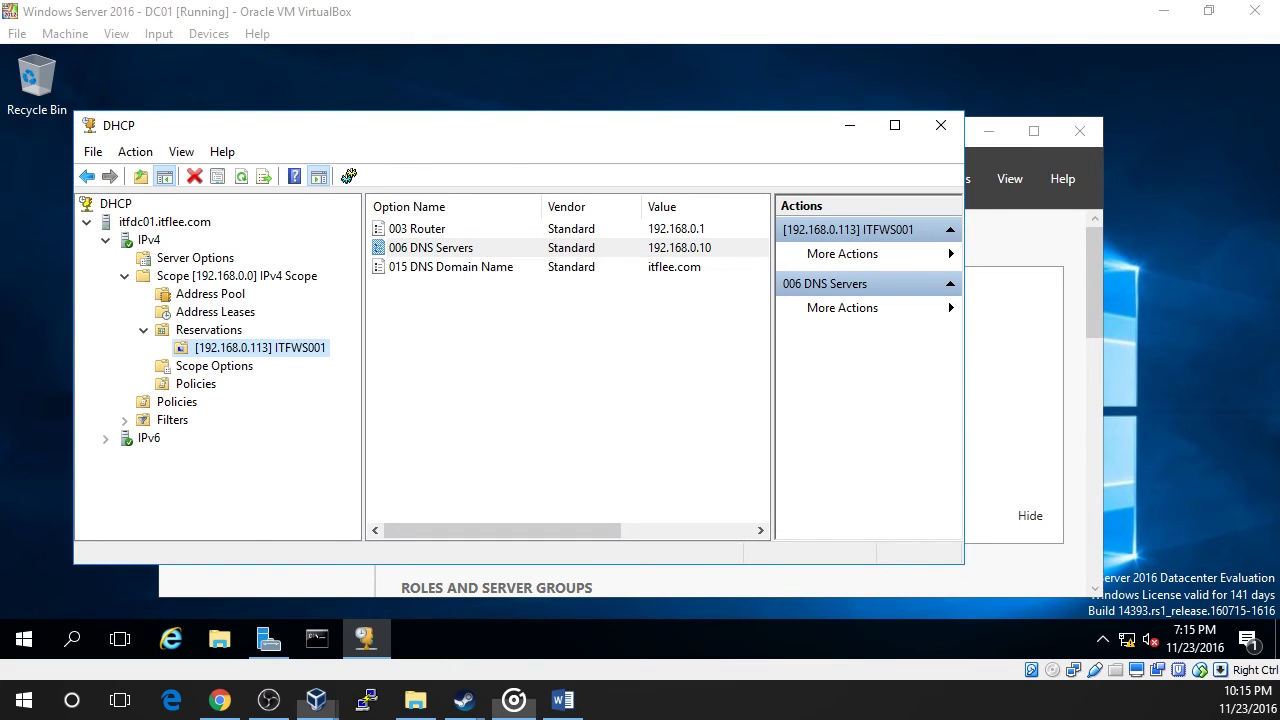
Return to the Windows 10 VM and search the Start menu for 'network'.
mouse_move(329, 714)
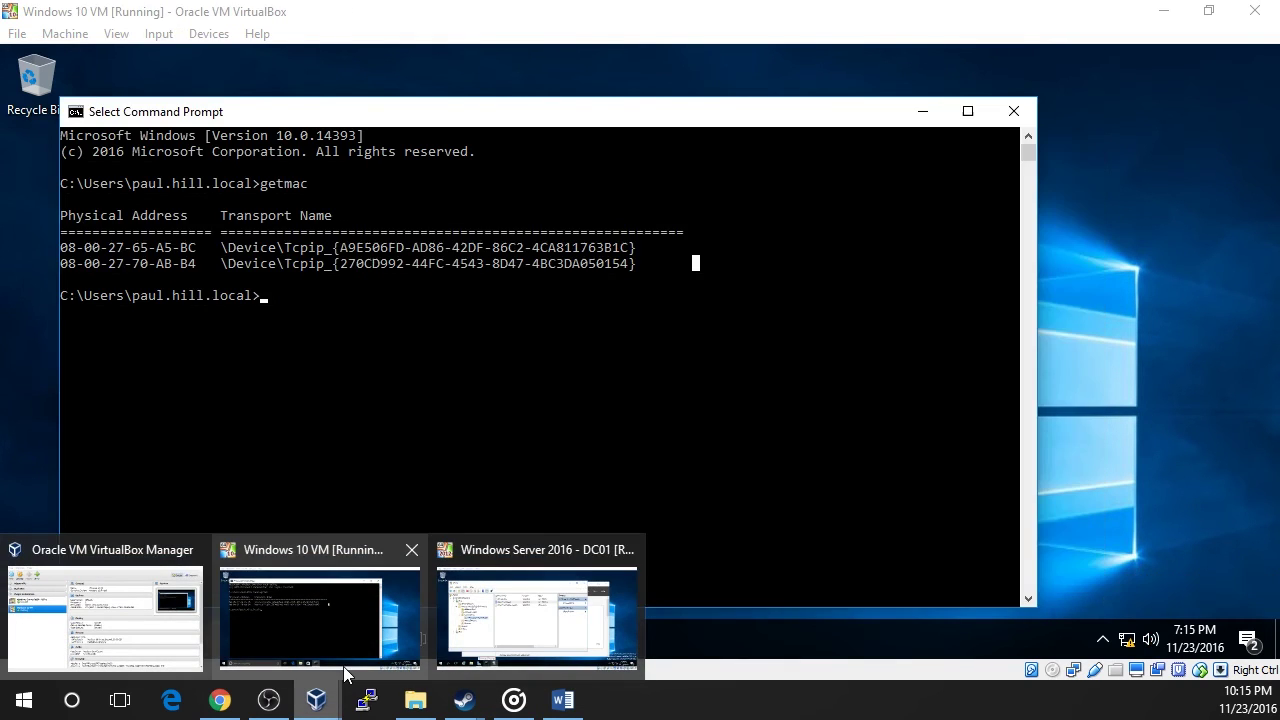
left_click(343, 666)
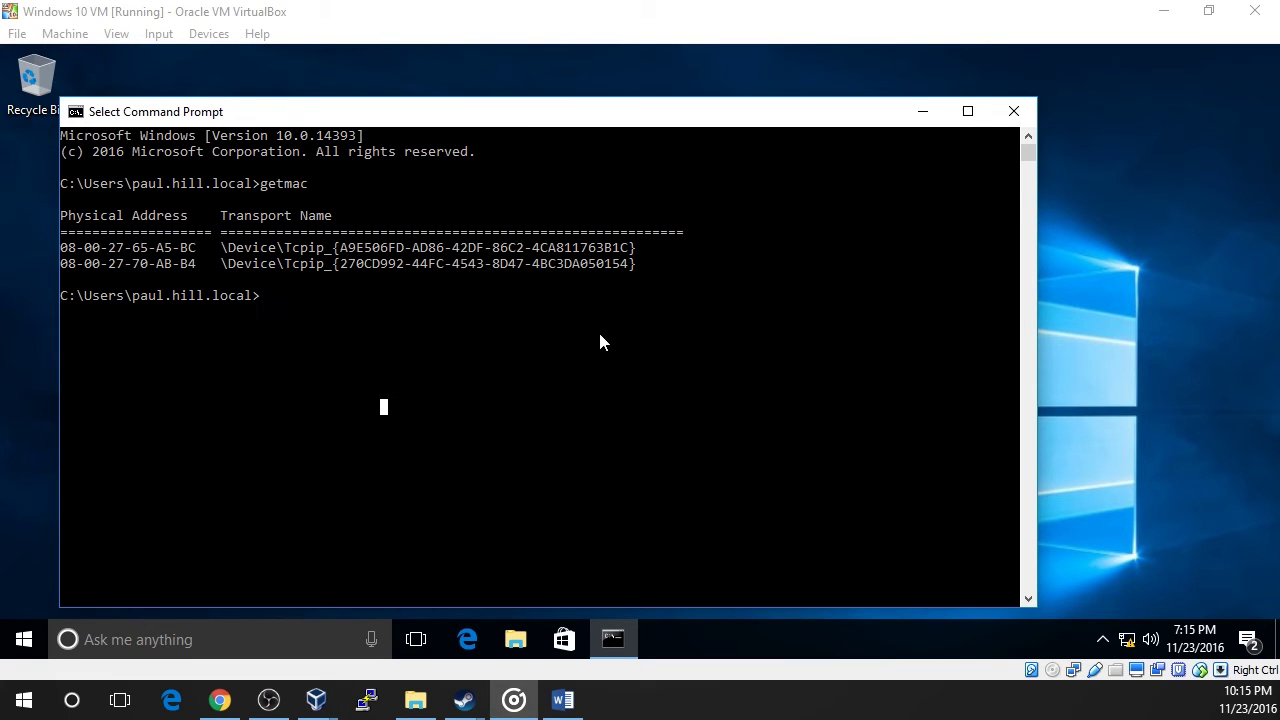
left_click(36, 640)
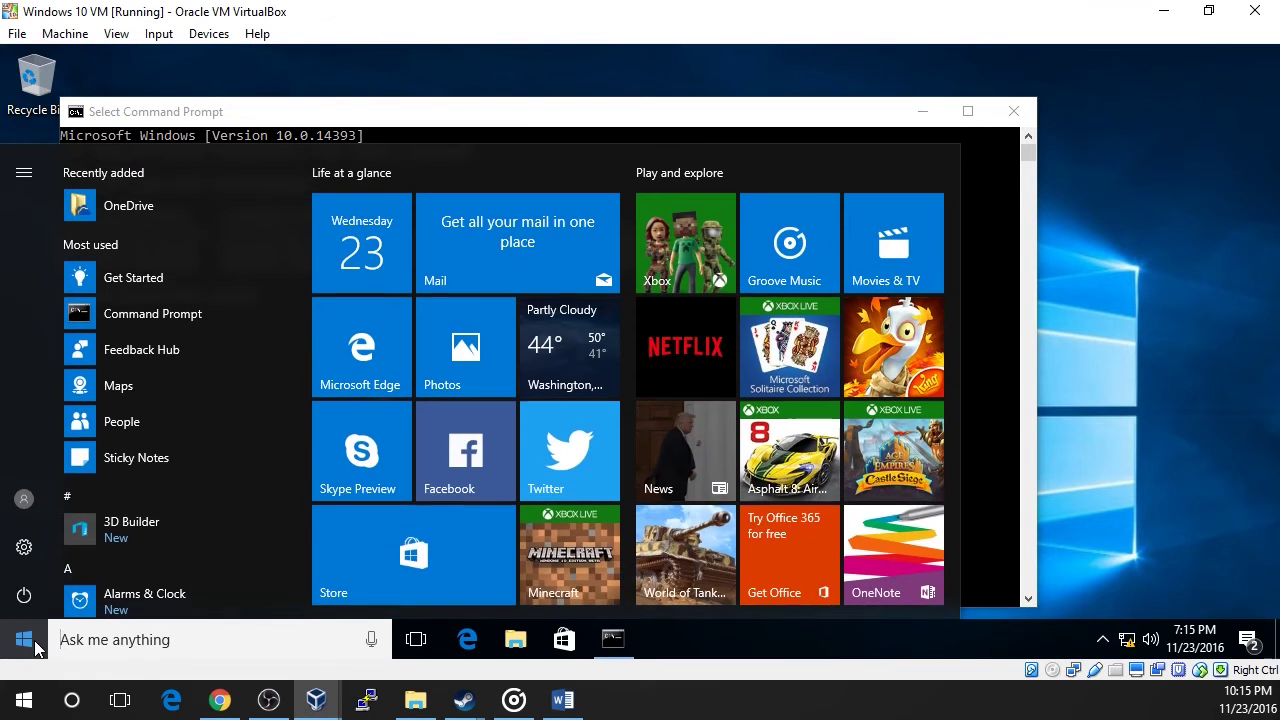
type("network")
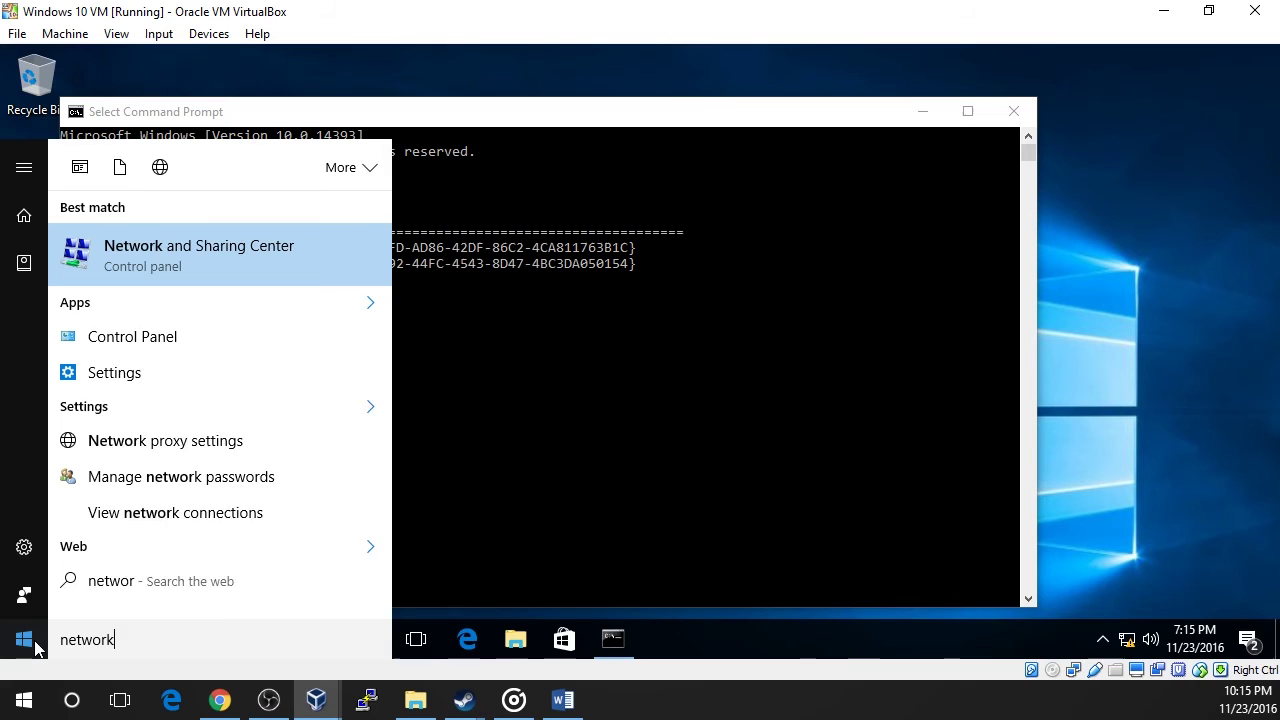
Set Ethernet 2's IPv4 to obtain IP and DNS server addresses automatically, replacing static 192.168.0.50.
left_click(241, 247)
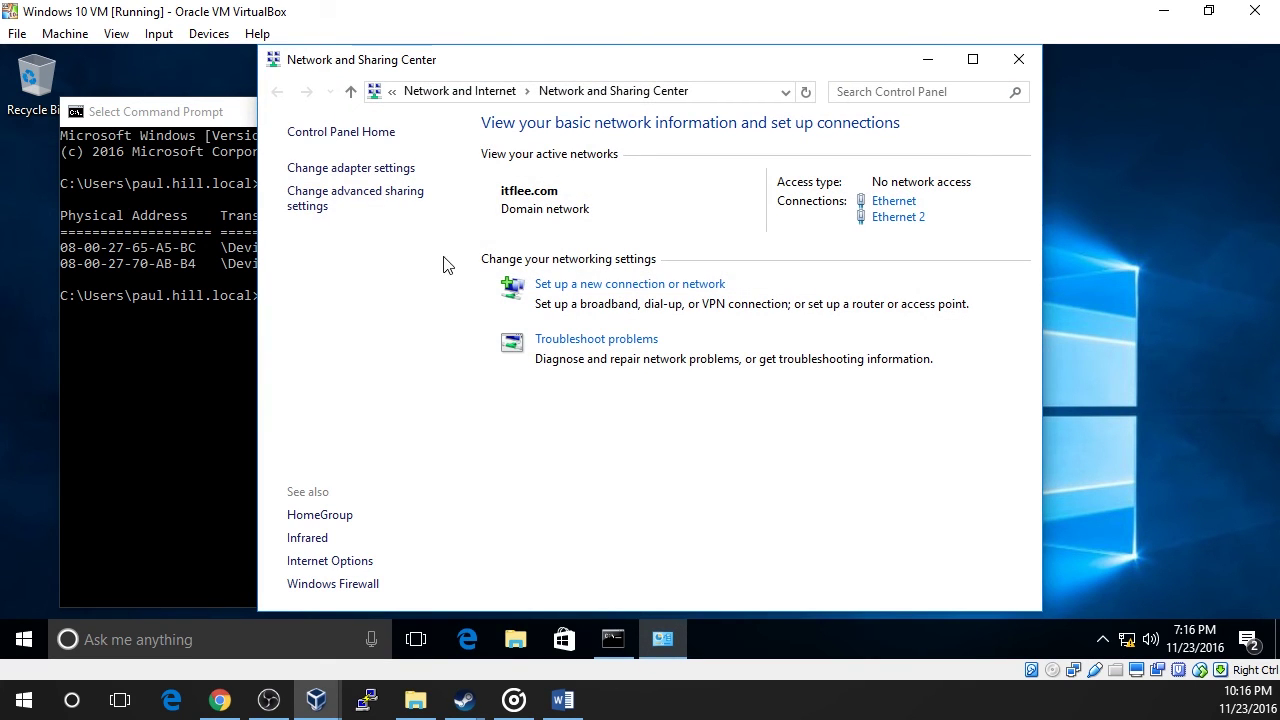
left_click(920, 225)
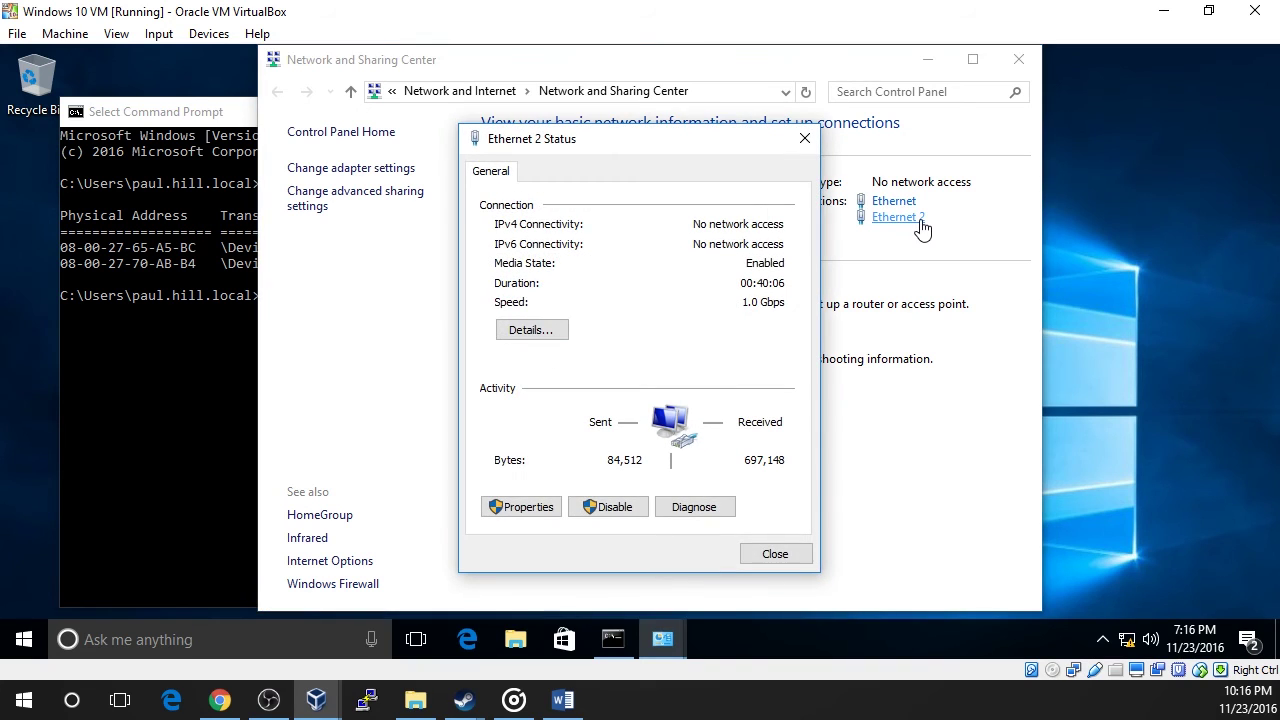
left_click(526, 507)
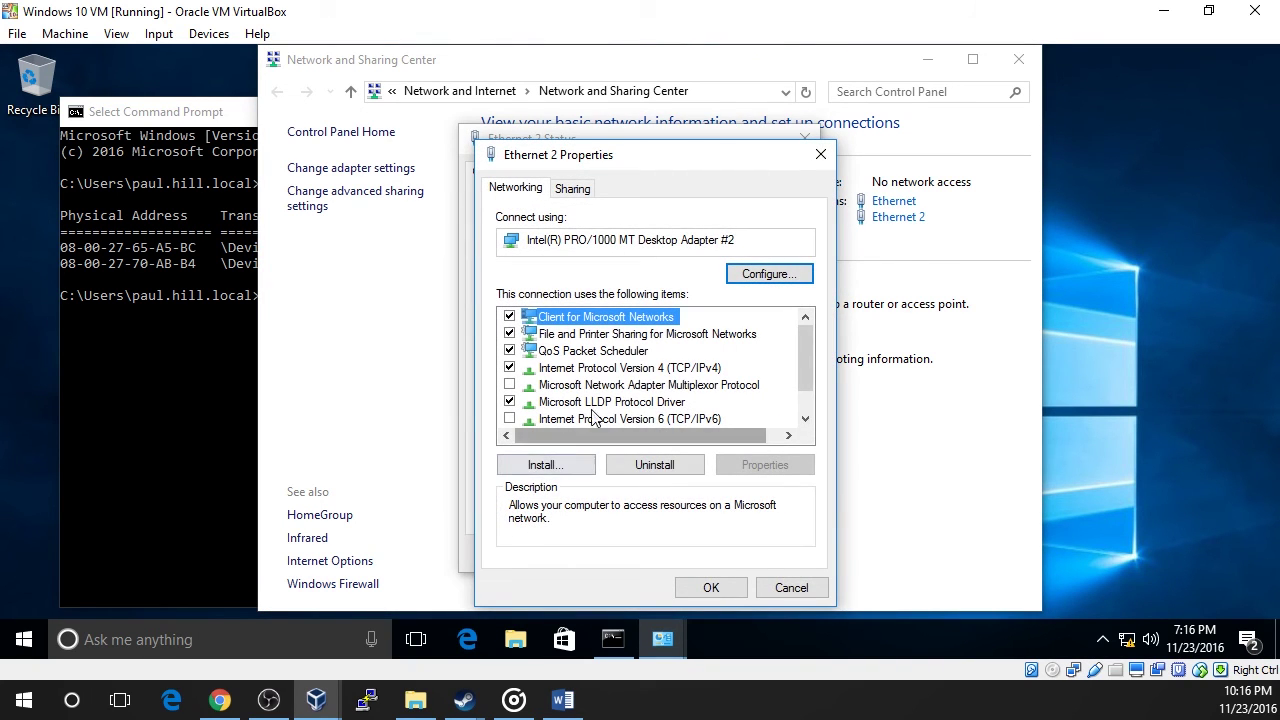
double_click(622, 372)
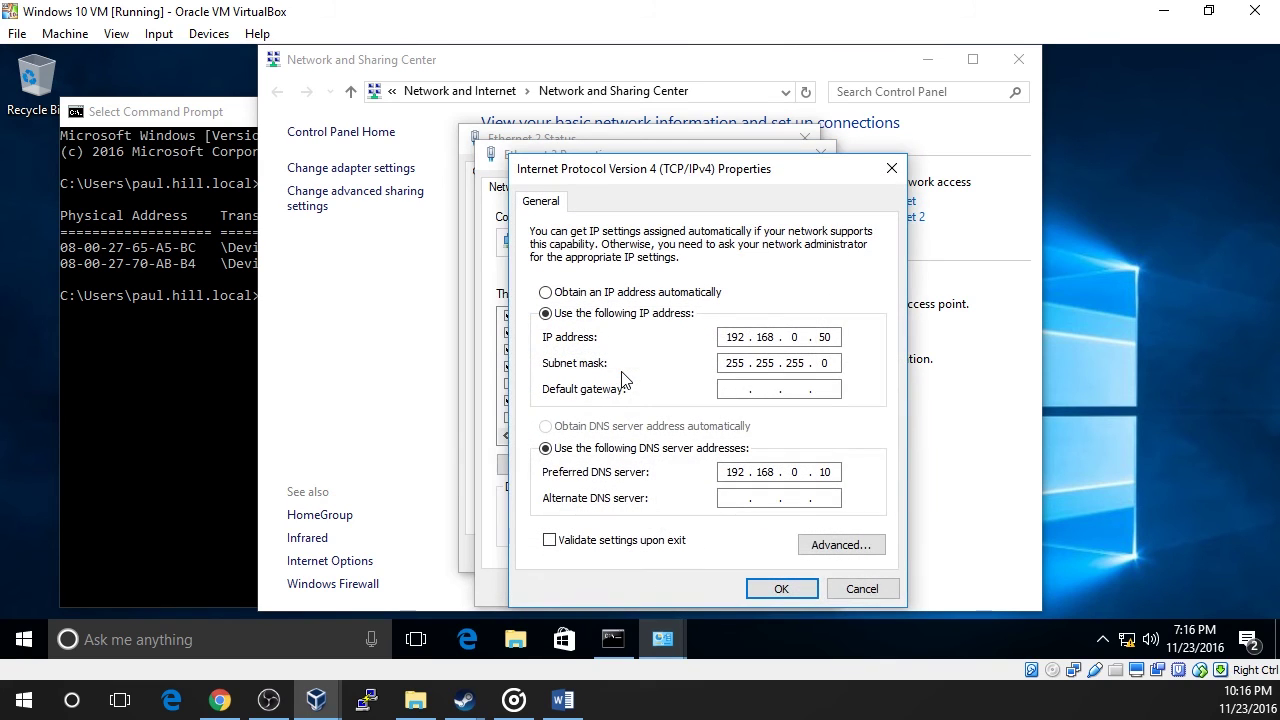
left_click(627, 292)
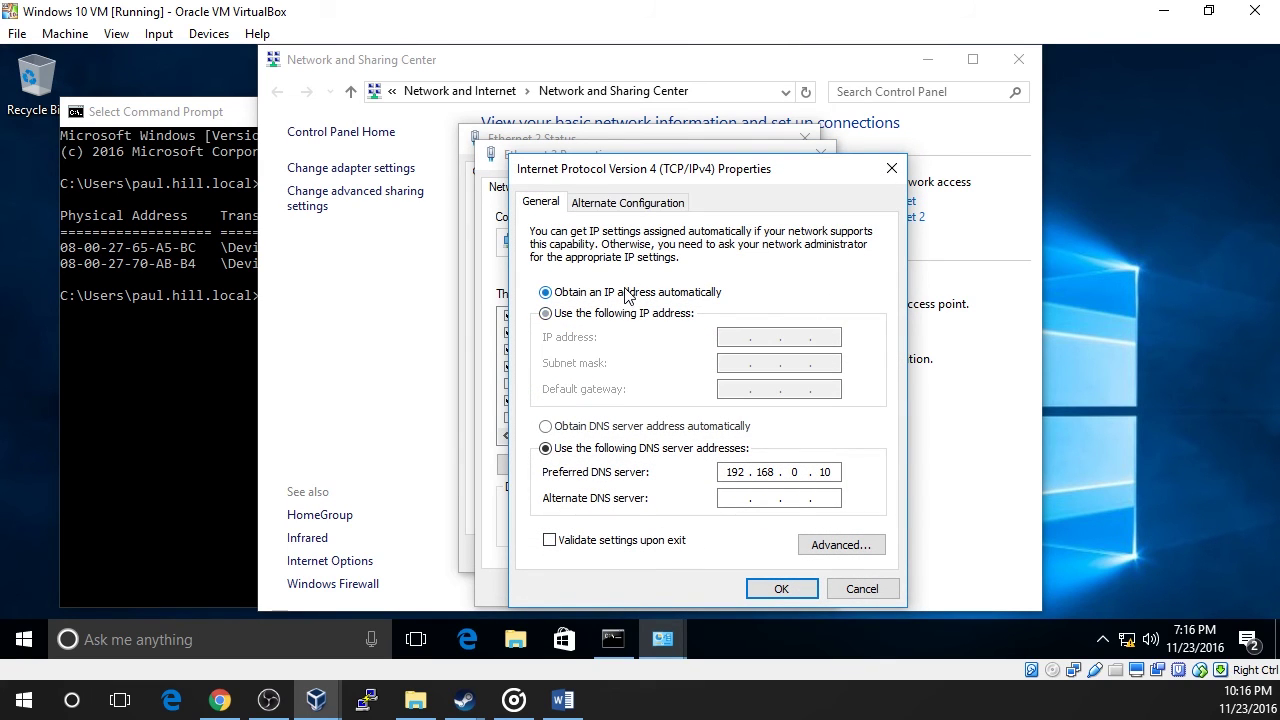
left_click(546, 427)
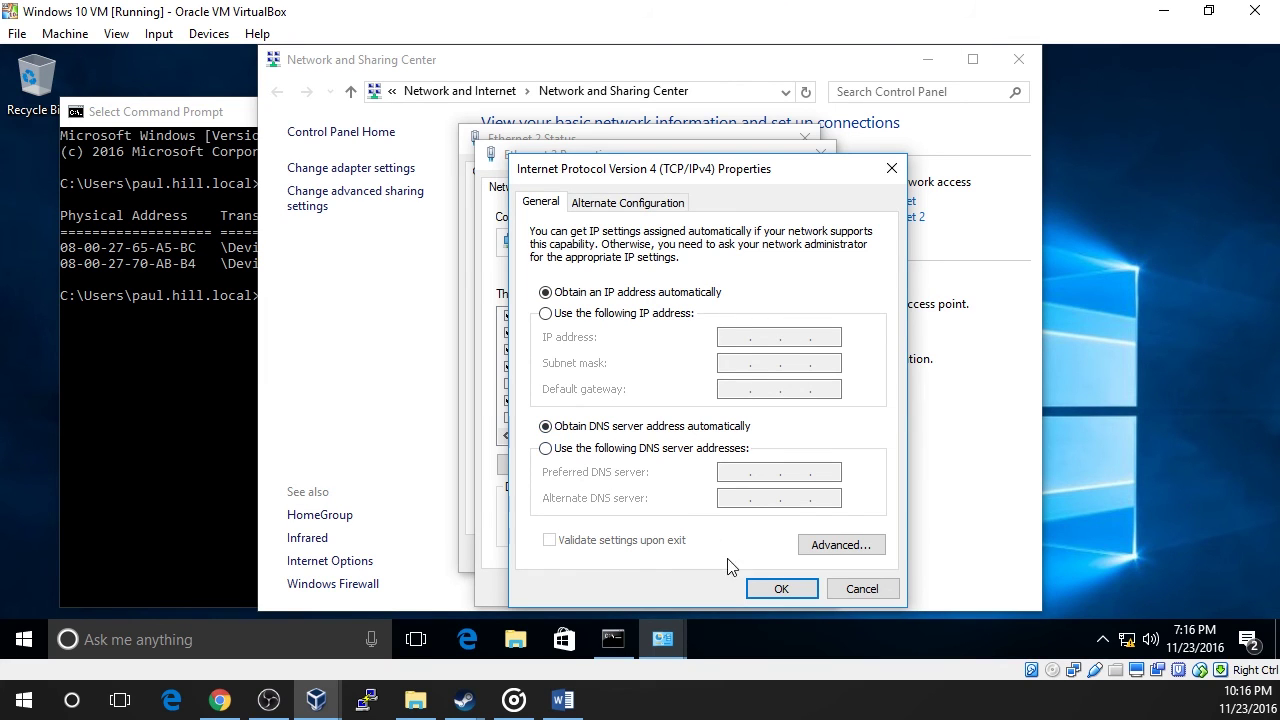
left_click(752, 588)
left_click(715, 590)
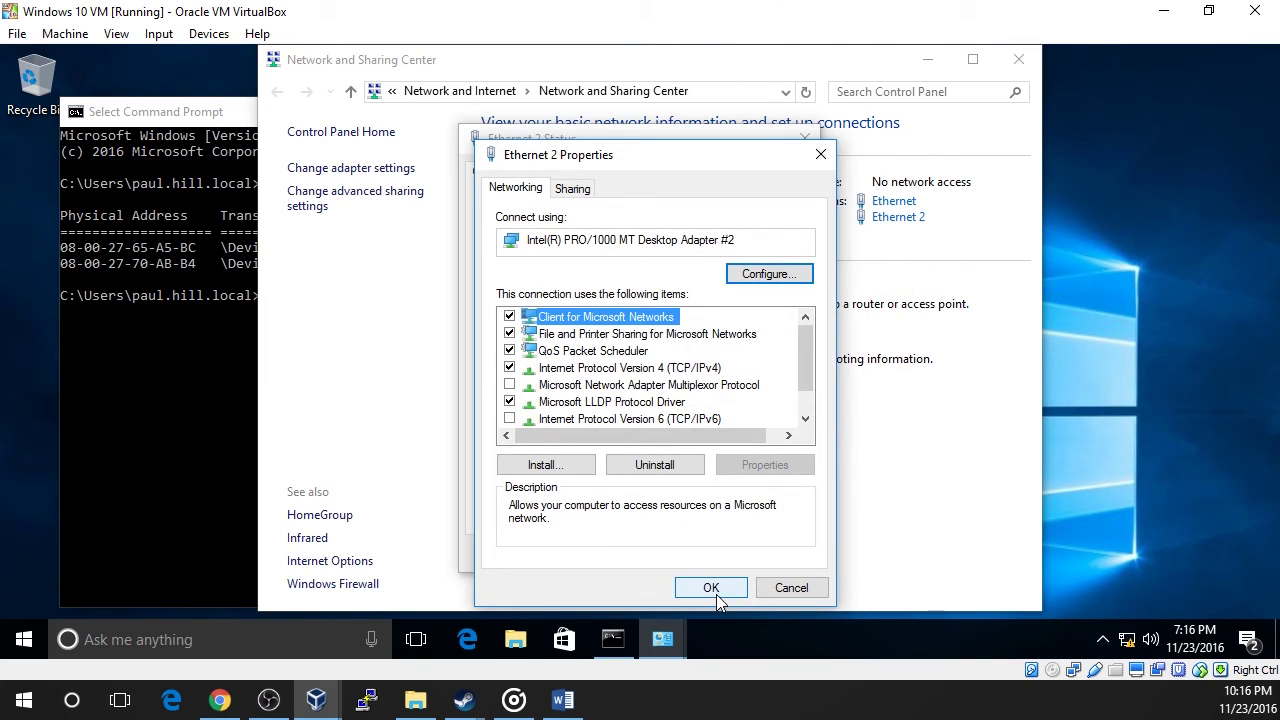
left_click(768, 558)
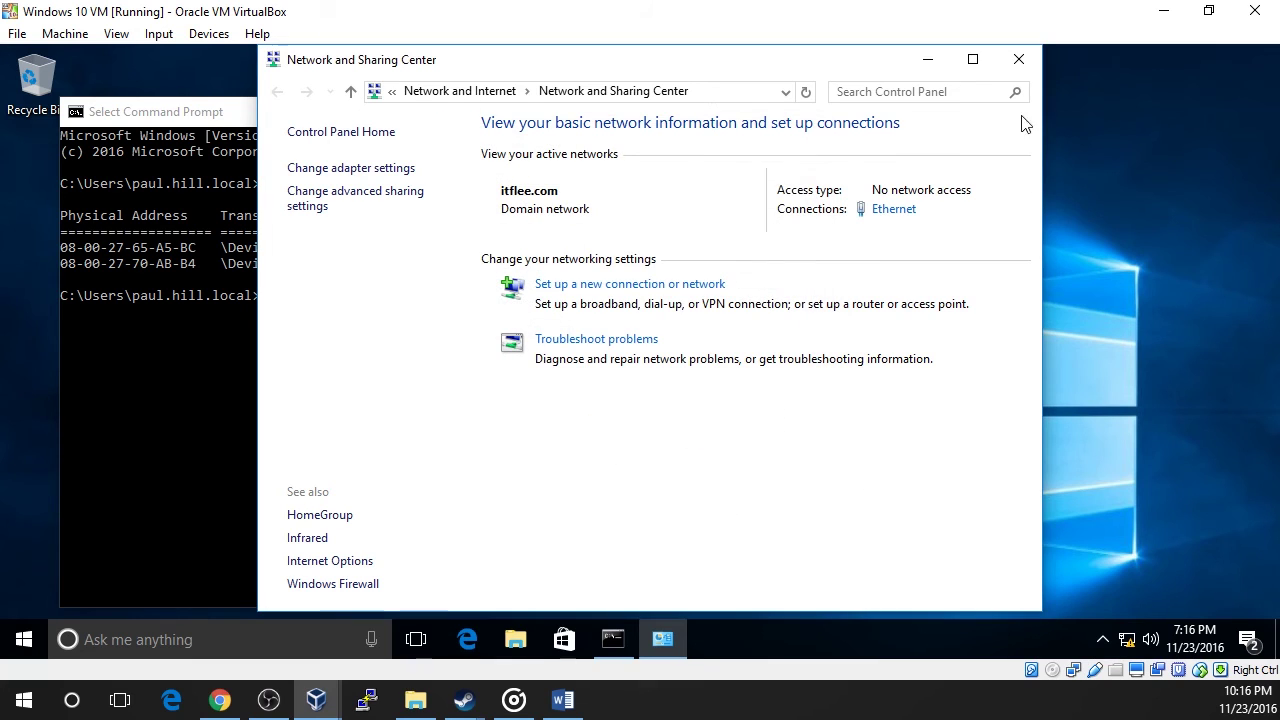
Run ipconfig in Command Prompt and highlight Ethernet 2's IPv4 address 192.168.0.113.
left_click(1019, 62)
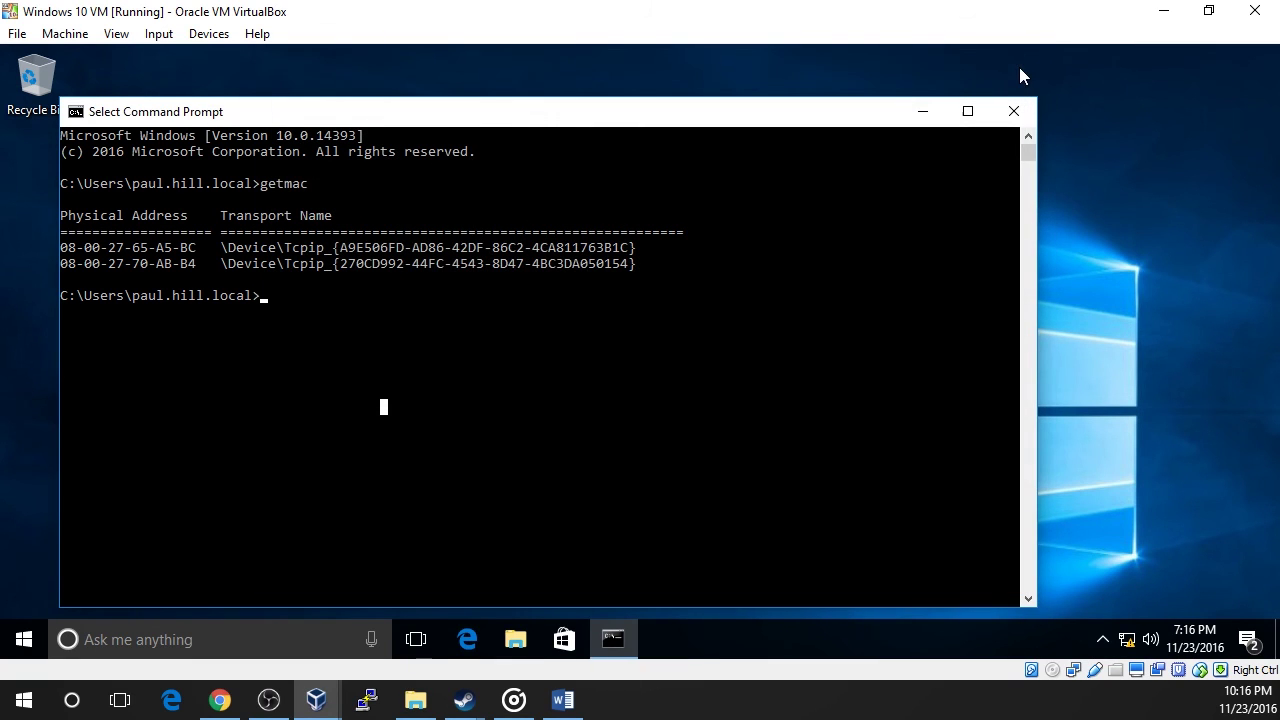
left_click(550, 326)
type("ipconfi")
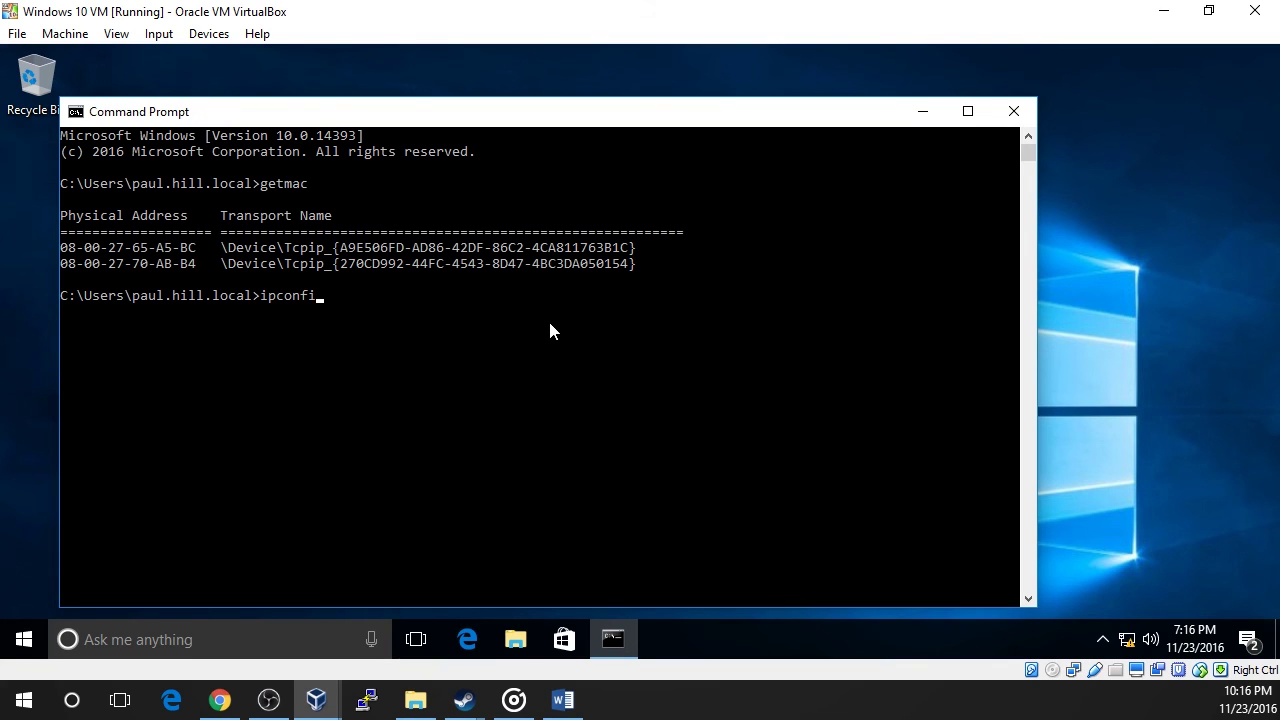
type("g")
key("Return")
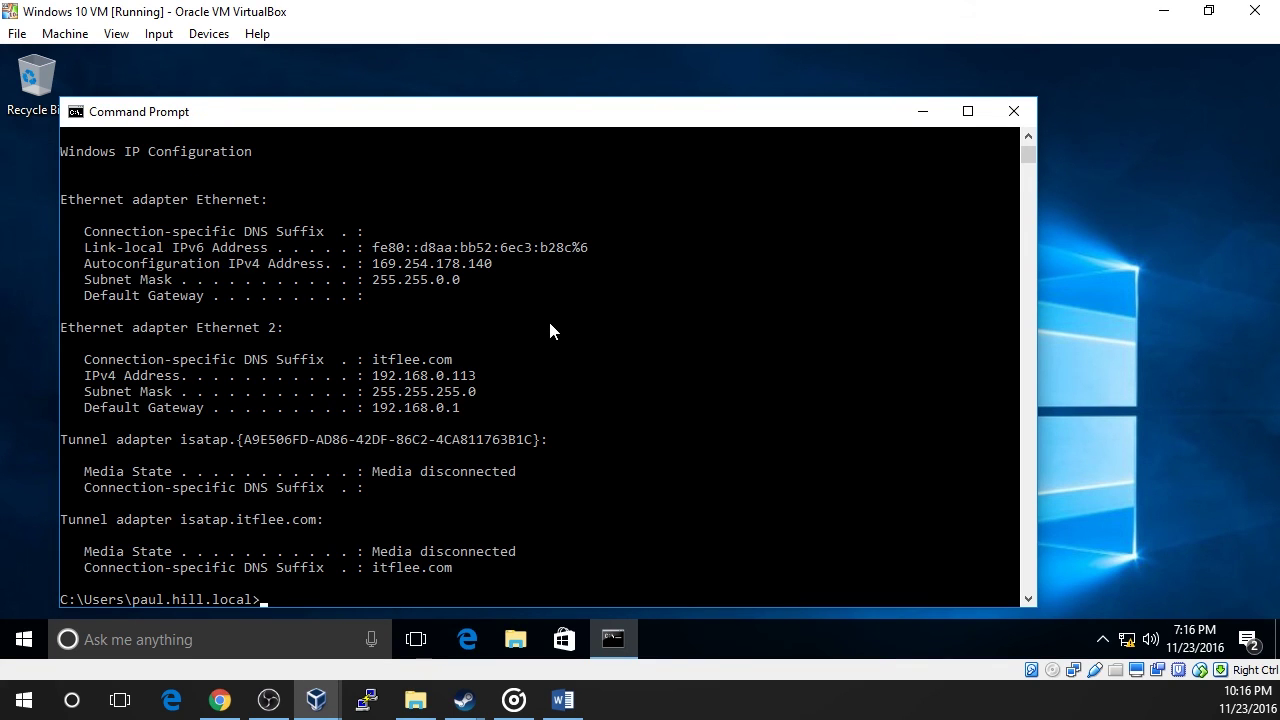
left_click_drag(477, 375, 86, 377)
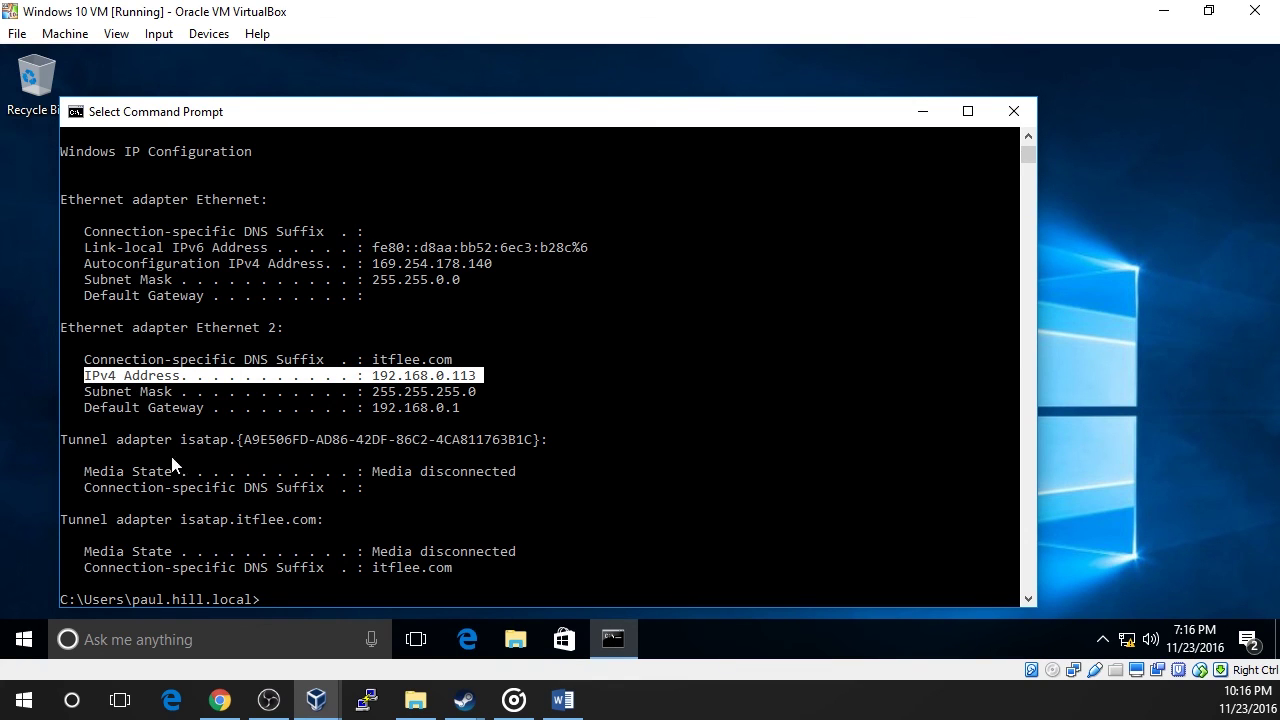
left_click(316, 700)
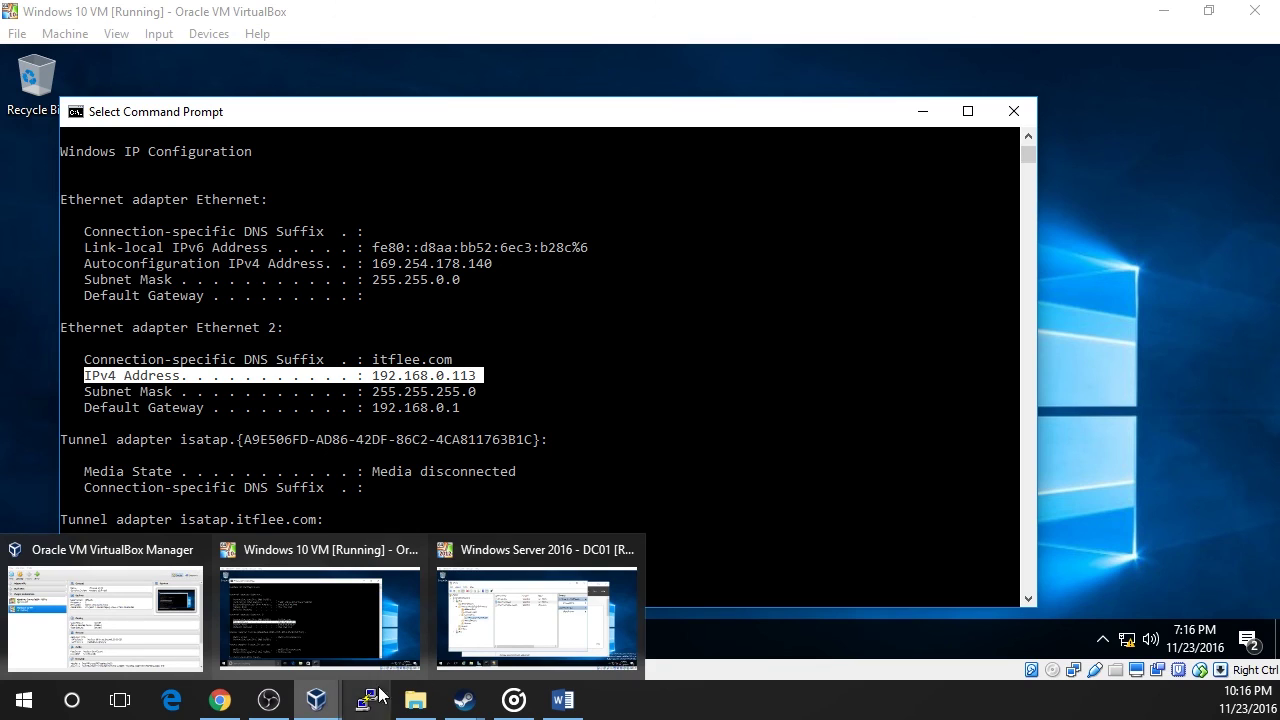
On DC01, open the scope's Address Leases and select the 192.168.0.113 ITFWS001 Reservation (active) lease.
left_click(508, 651)
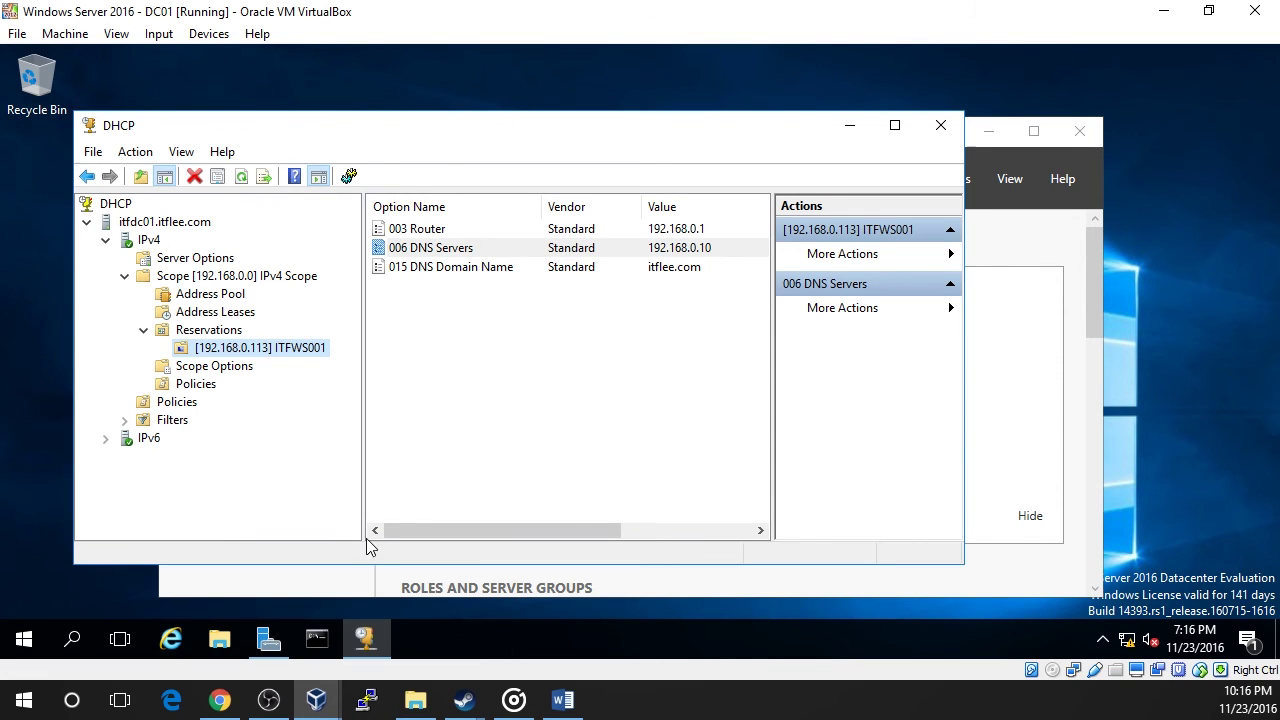
left_click(146, 332)
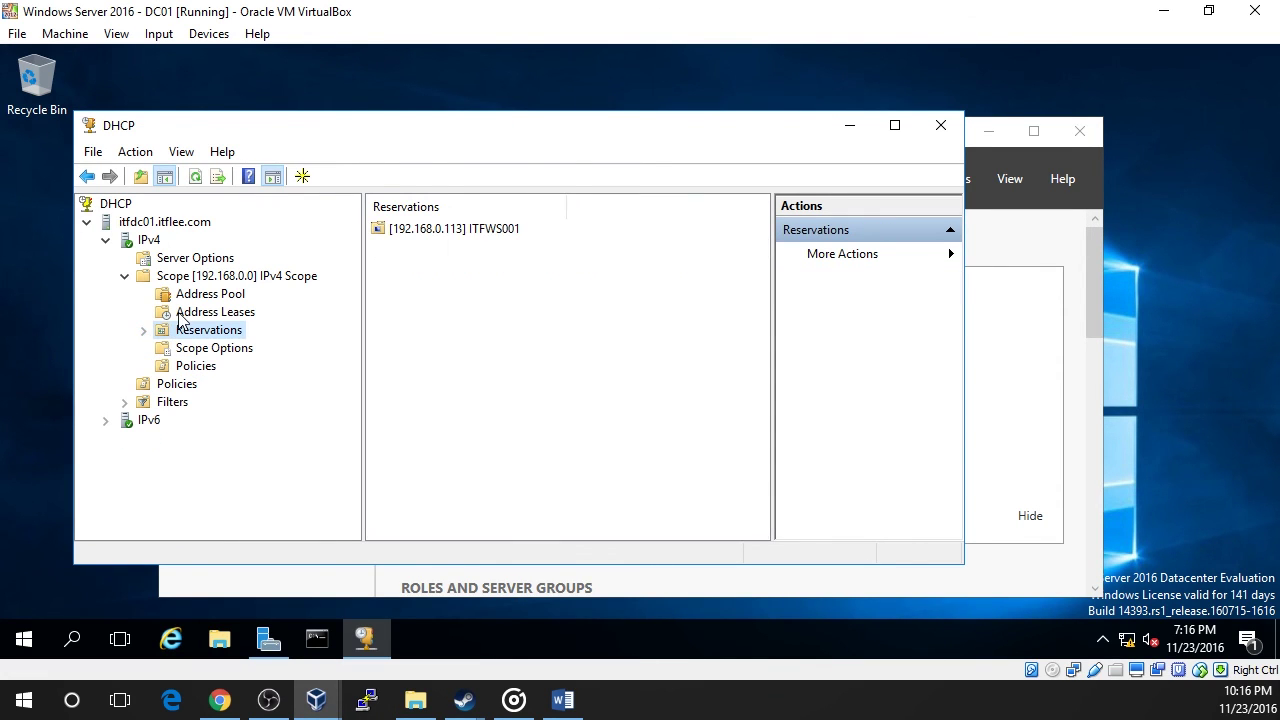
left_click(182, 316)
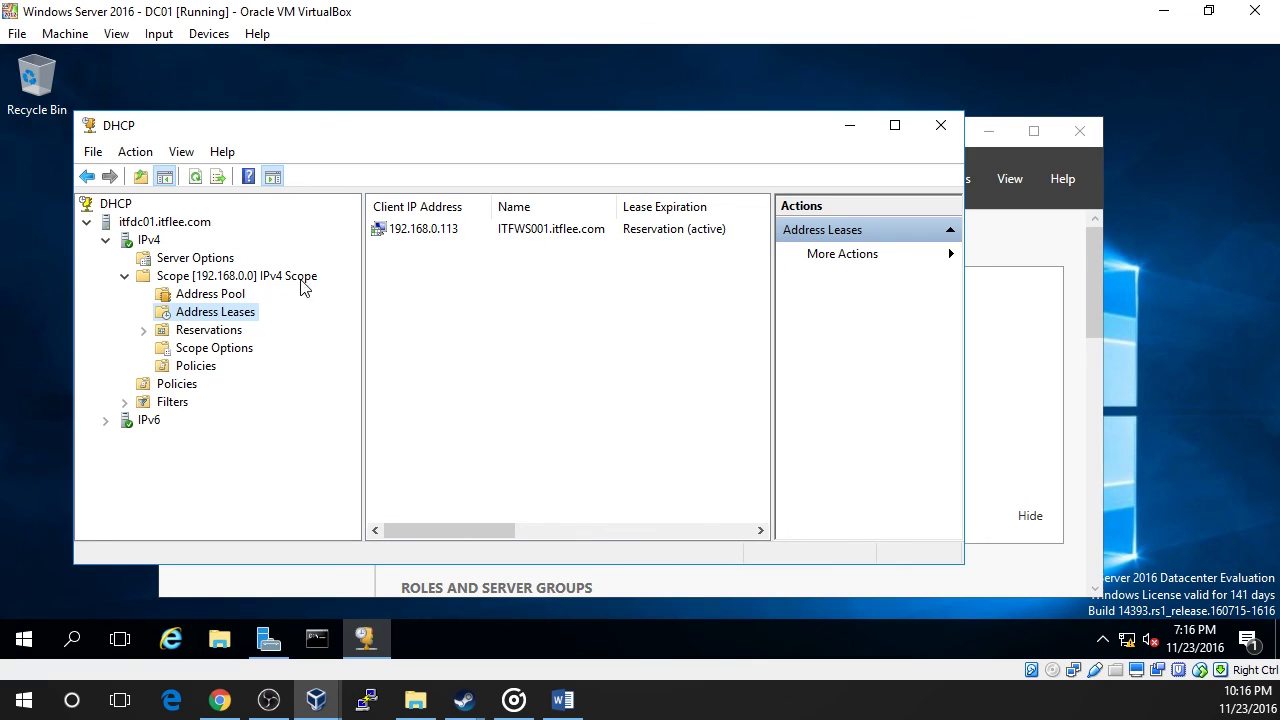
left_click(433, 232)
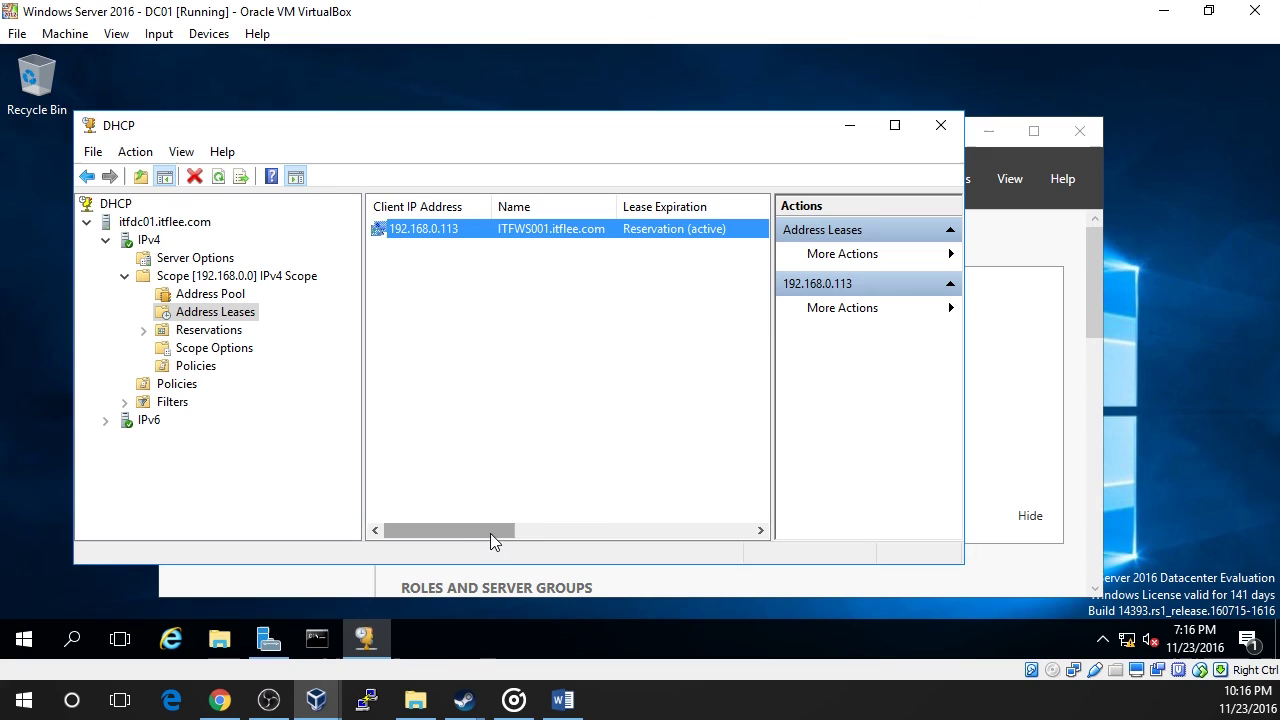
mouse_move(490, 533)
left_mouse_down()
mouse_move(751, 514)
mouse_move(481, 514)
left_mouse_up()
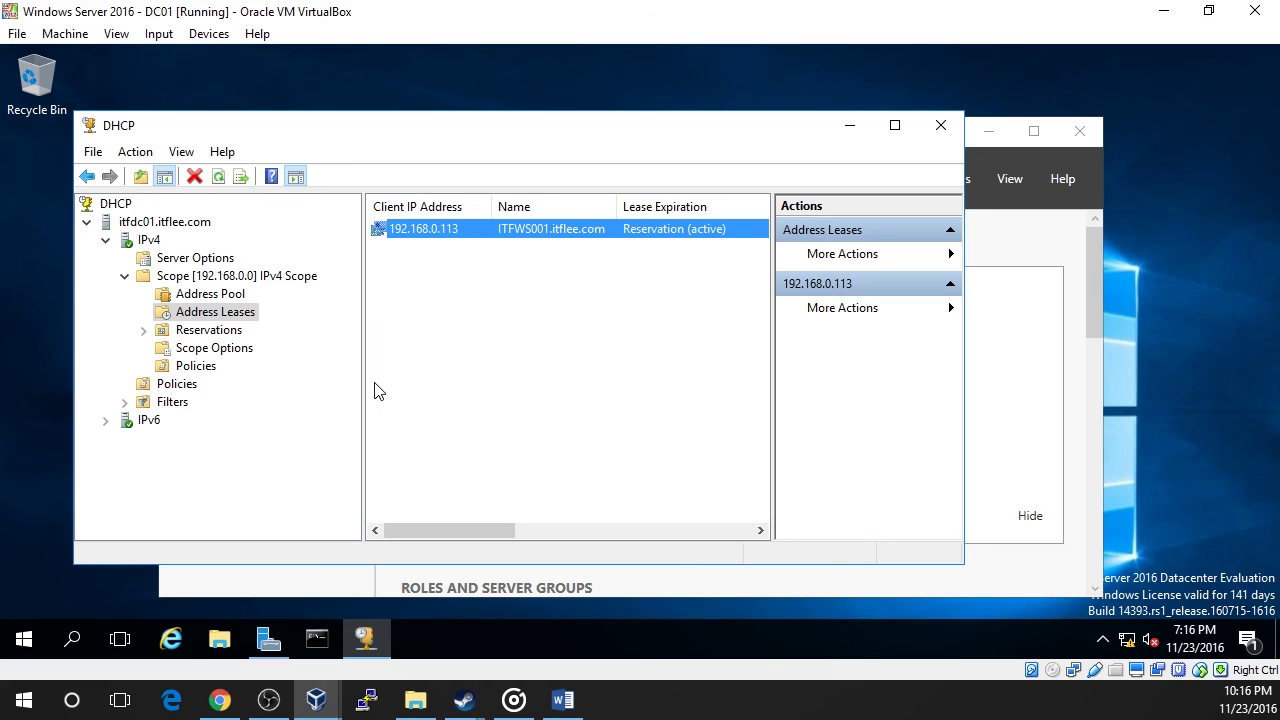